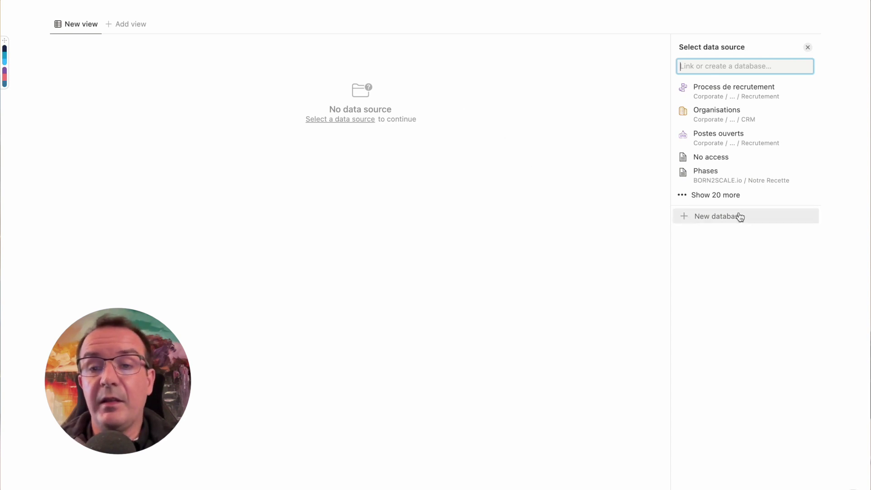
Create a new database as the data source and title it "Liste de tâches"
left_click(705, 219)
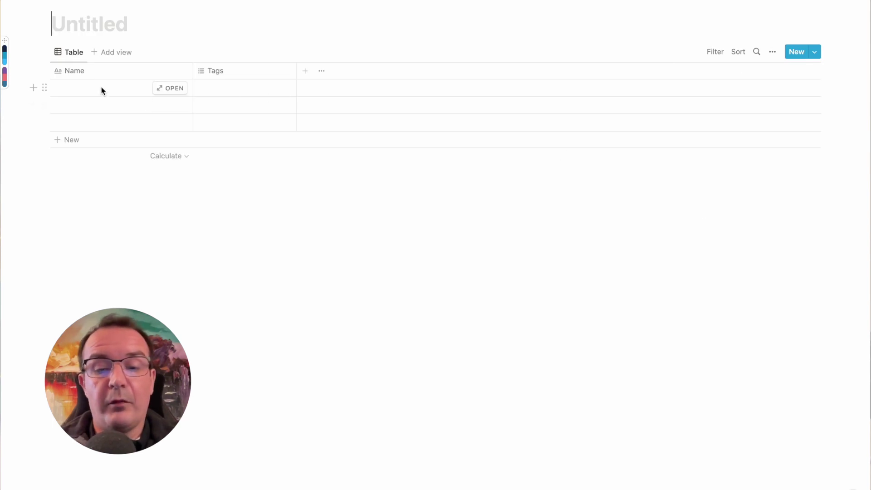
type("Liste de tâches")
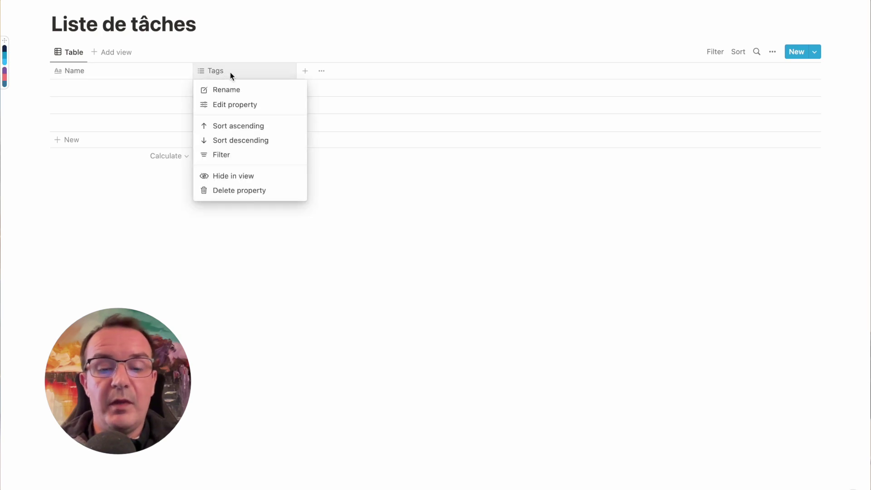
Rename the Tags property to "Type" and change its property type to Select
left_click(238, 89)
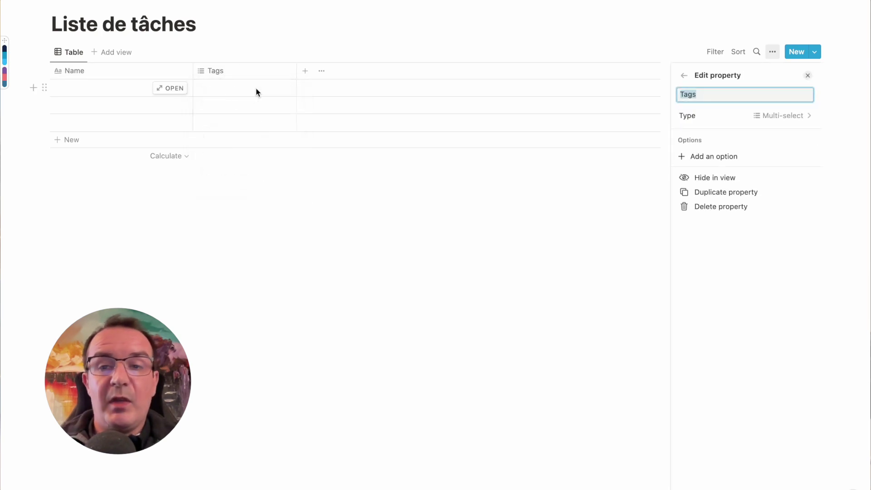
type("Type")
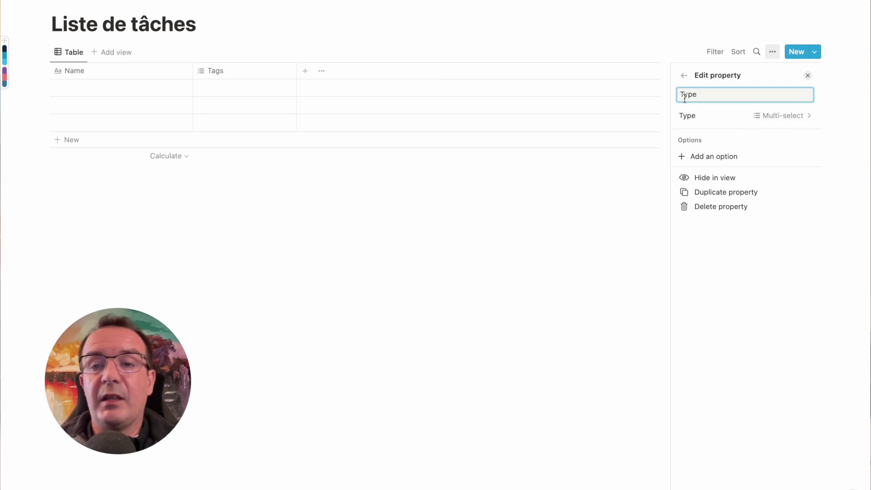
left_click(782, 116)
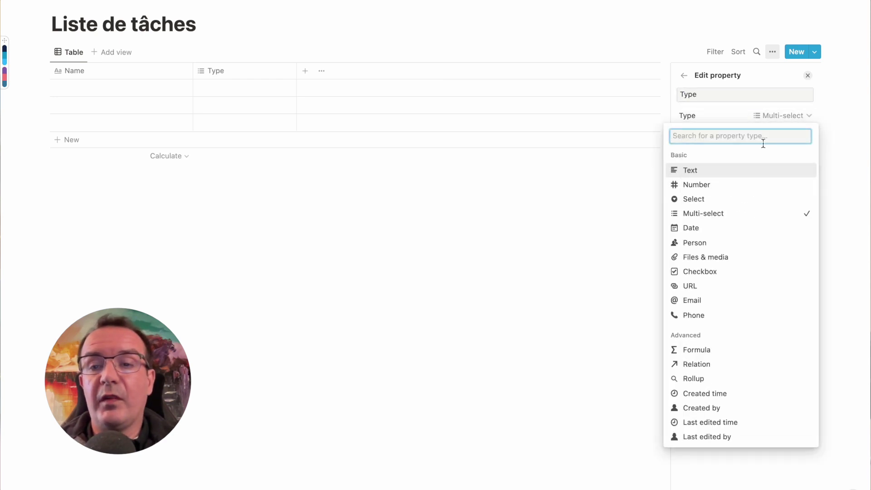
left_click(706, 199)
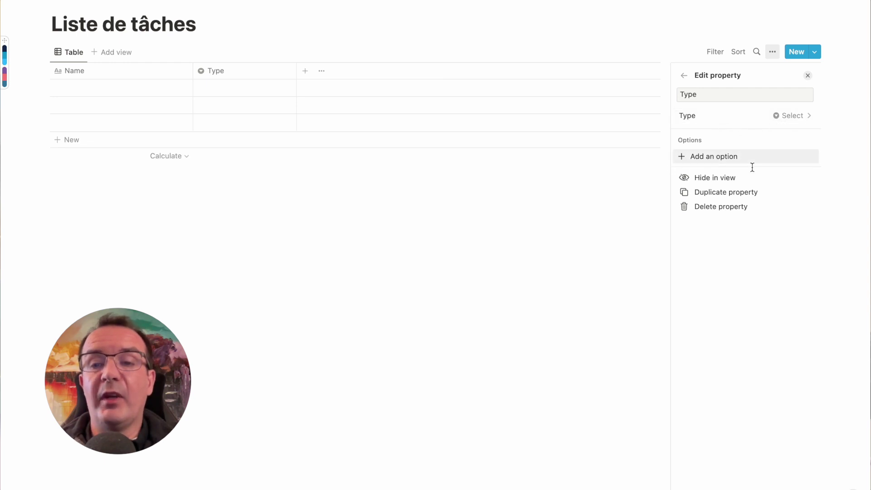
Add the options "Tâche" and "Projets" to the Type property
left_click(717, 156)
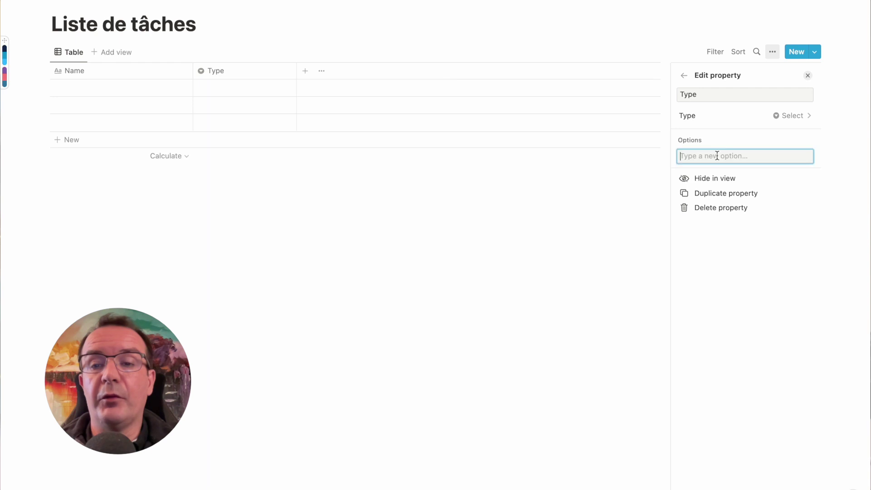
type("Tâc")
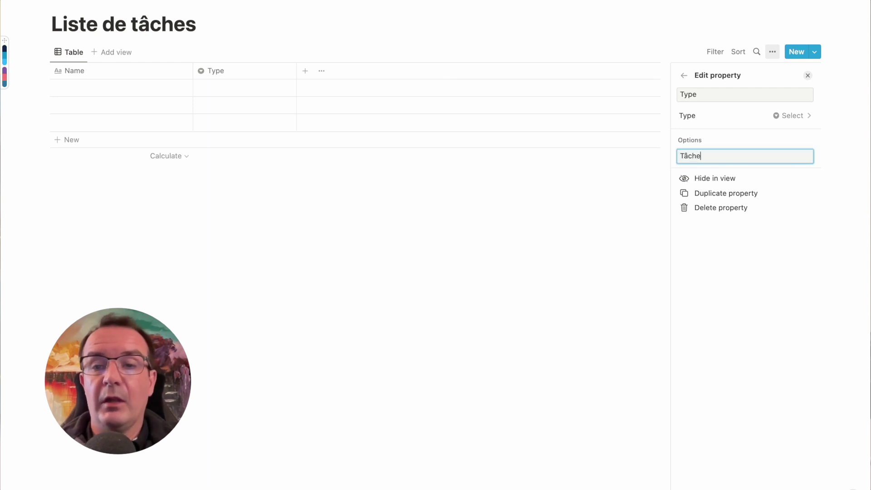
type("he")
key("Return")
type("P")
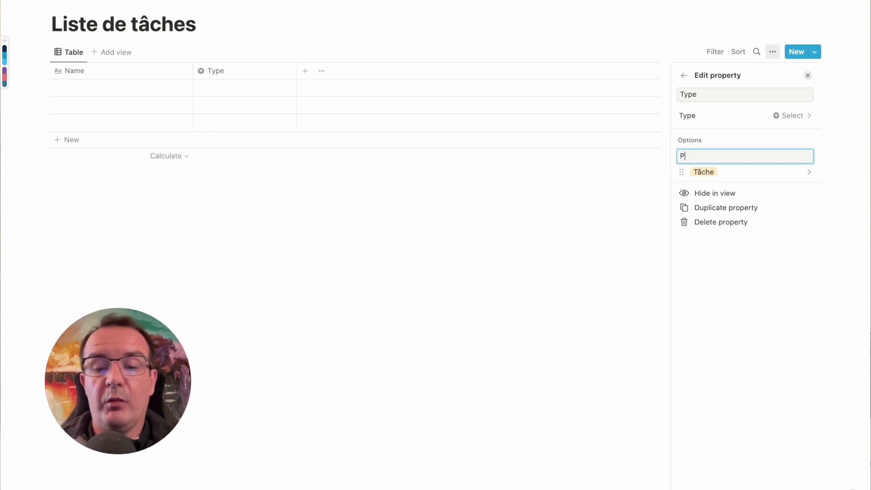
type("rojets")
key("Return")
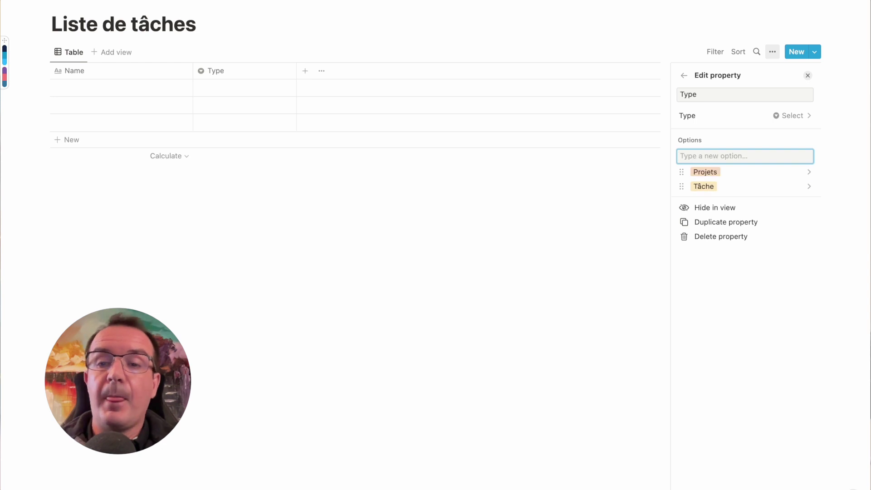
left_click(755, 270)
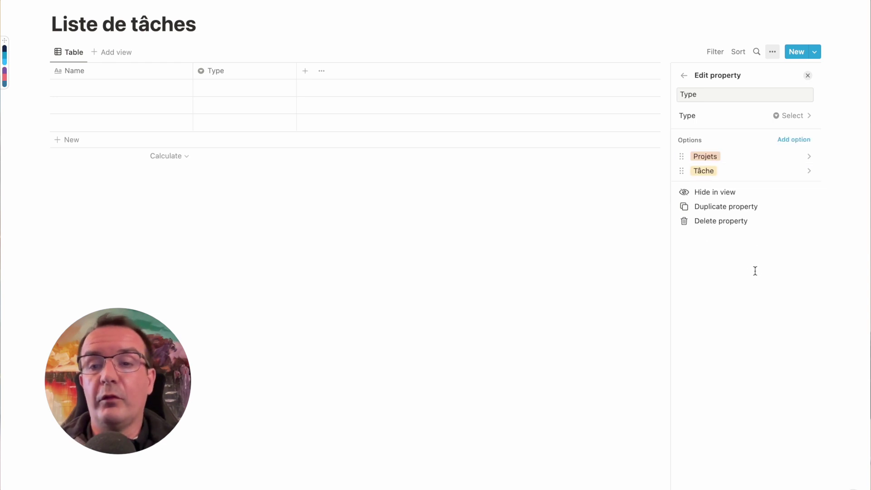
left_click(717, 195)
left_click(718, 195)
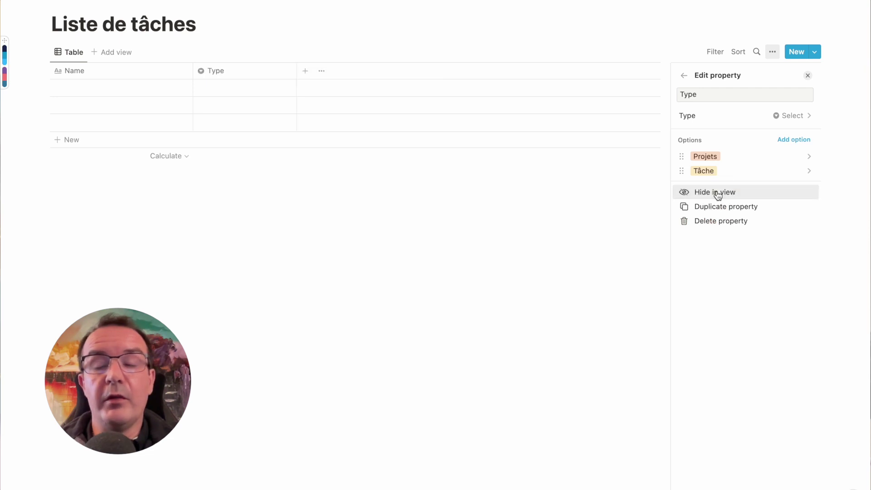
left_click(717, 195)
left_click(717, 195)
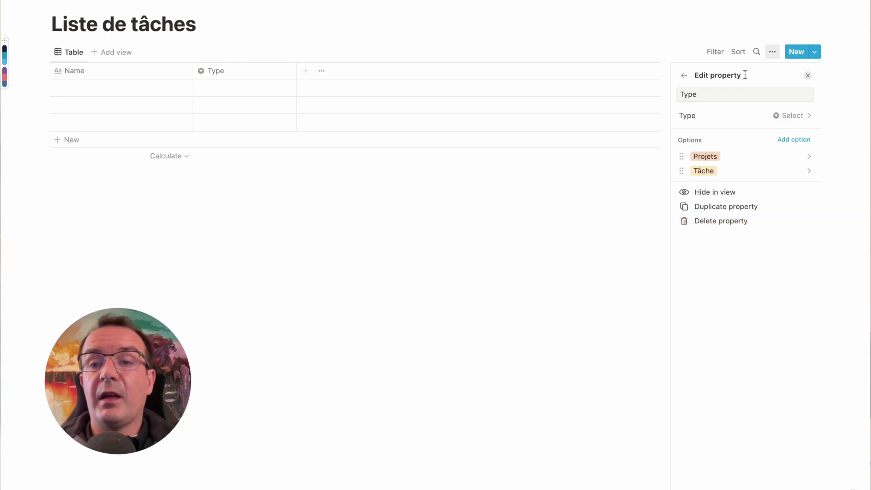
Add a new property named "Date" of type Date with the time format set to 24 hour
left_click(685, 76)
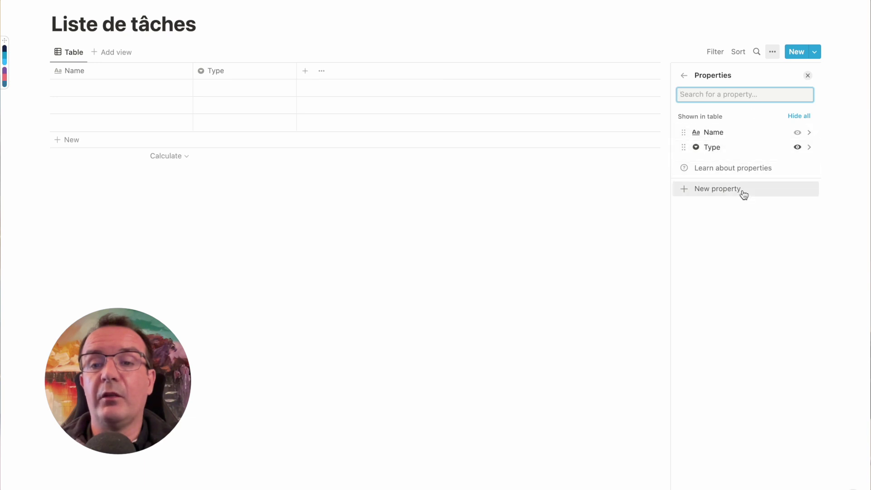
left_click(727, 195)
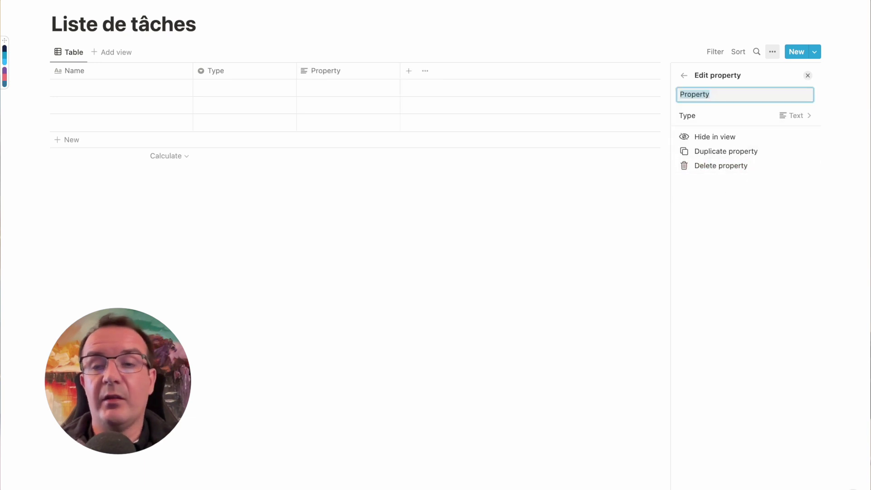
type("Date")
left_click(783, 115)
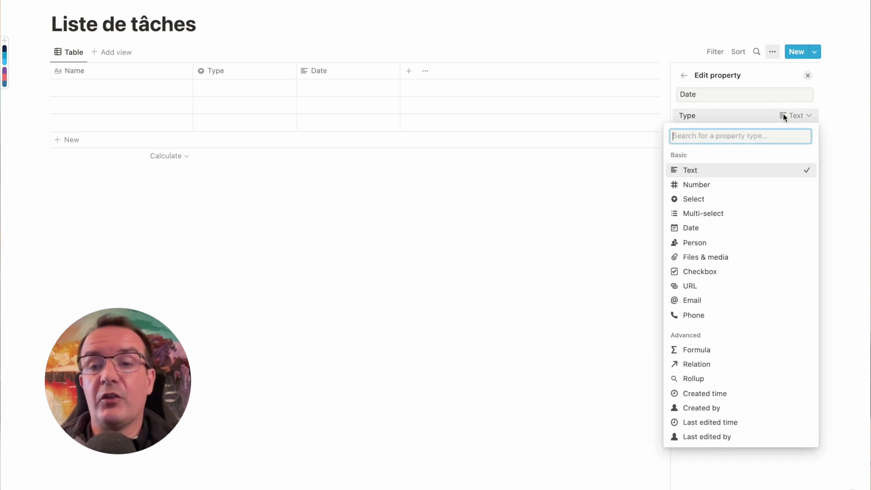
left_click(690, 228)
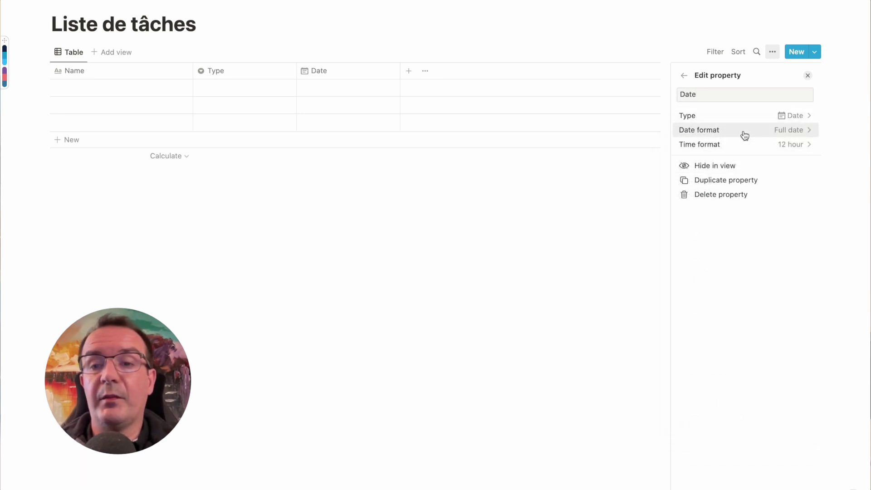
left_click(803, 145)
left_click(721, 178)
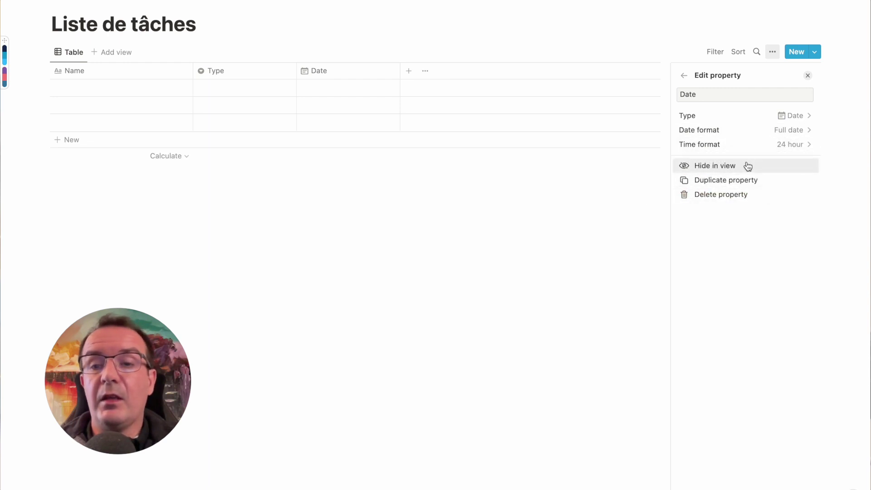
Add a new property named "Personne" with the Person type and finish editing the properties
left_click(683, 75)
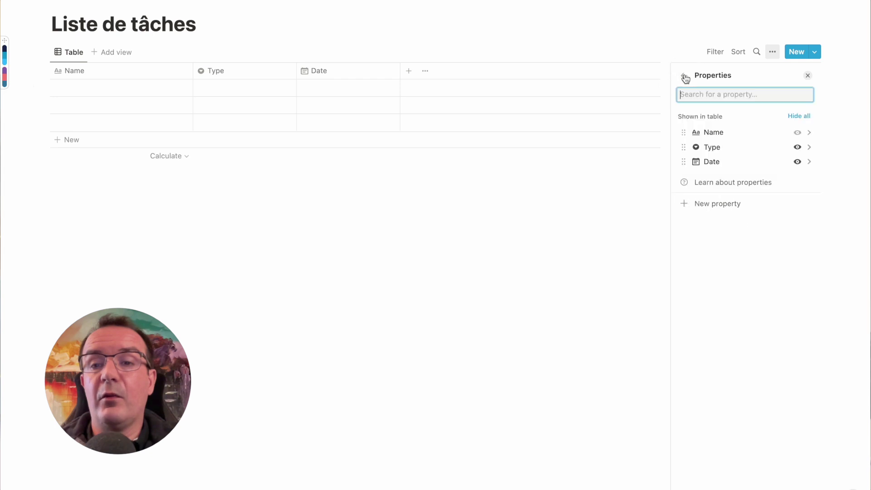
type("Personne")
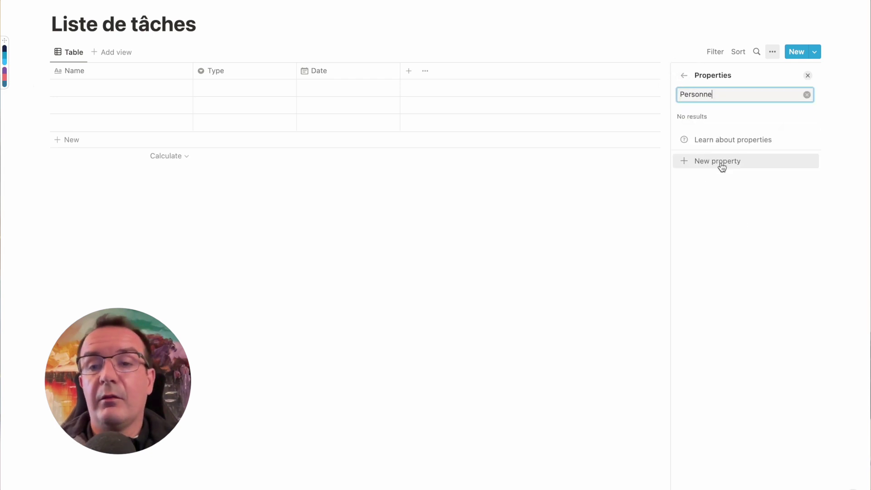
left_click(807, 94)
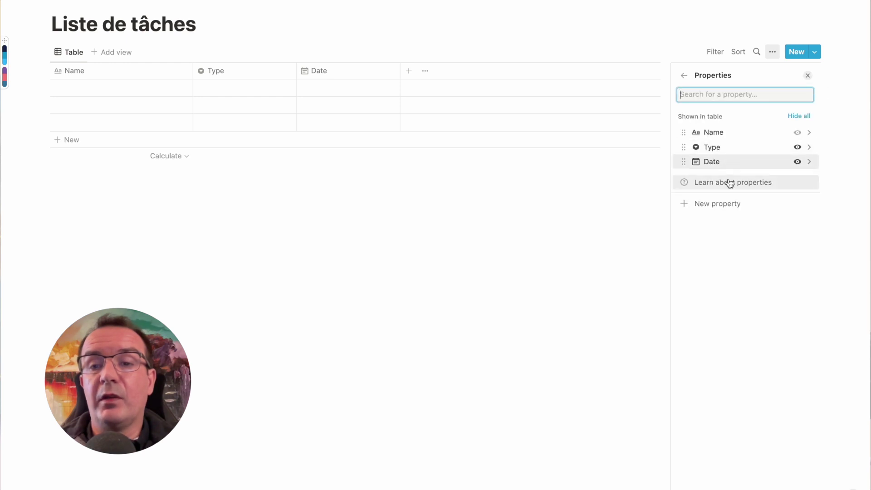
left_click(725, 196)
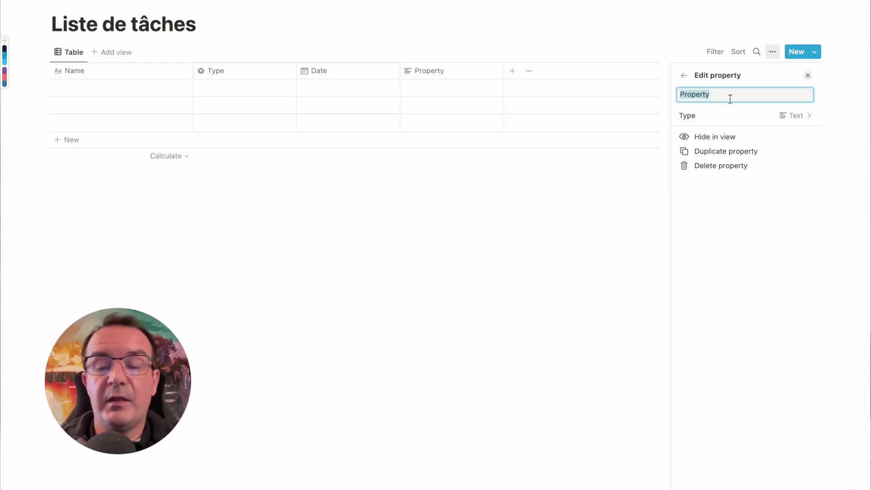
type("Personne")
left_click(801, 116)
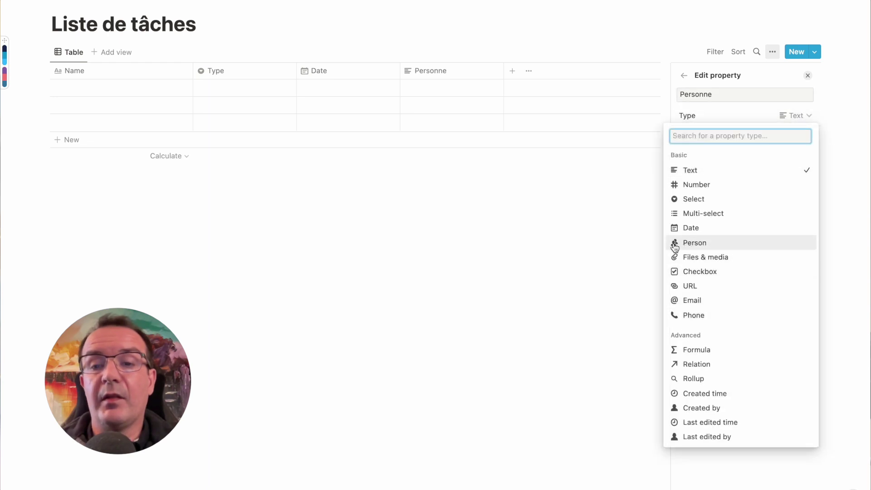
left_click(702, 244)
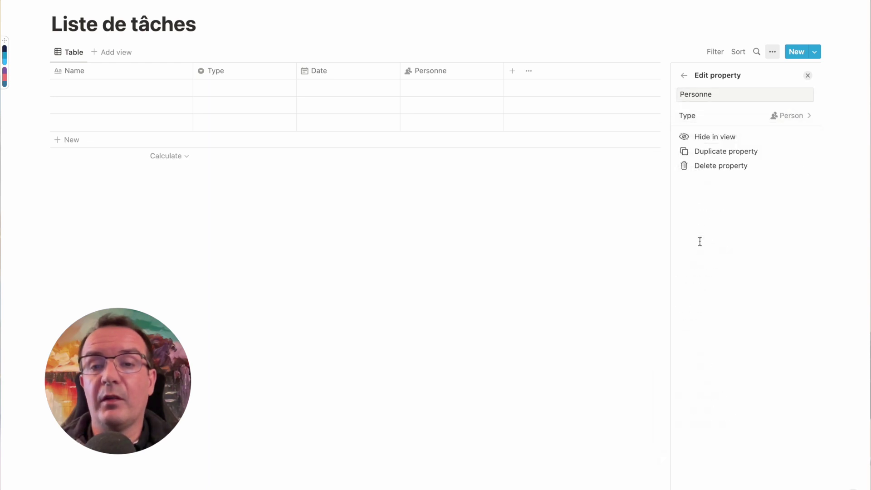
left_click(807, 75)
Name the first table entry "Faire une prise de vue opérationnelle"
mouse_move(168, 132)
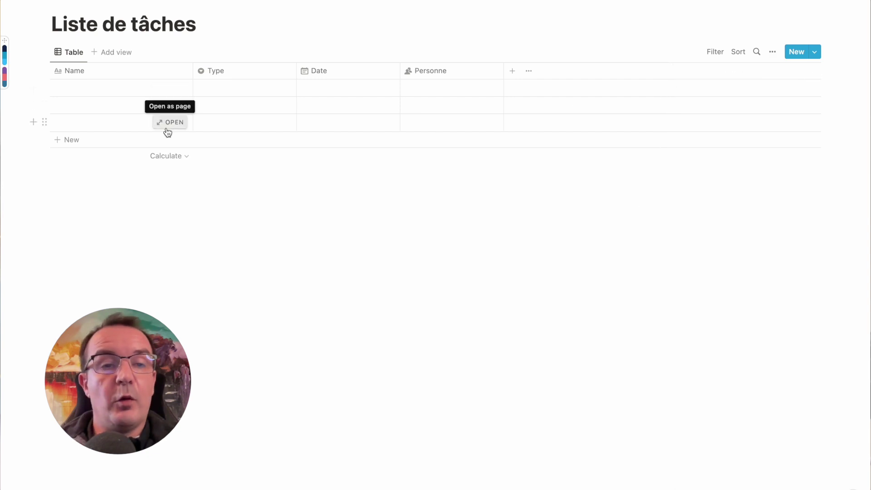
left_click(160, 90)
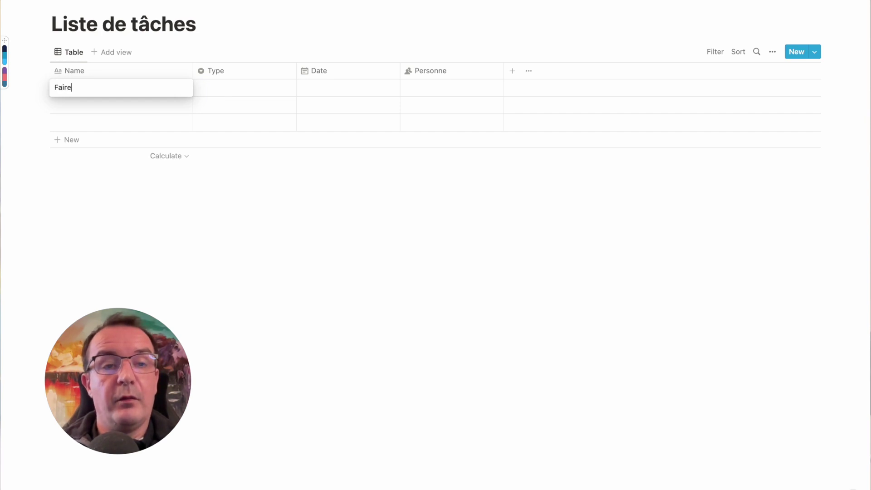
type("ise d")
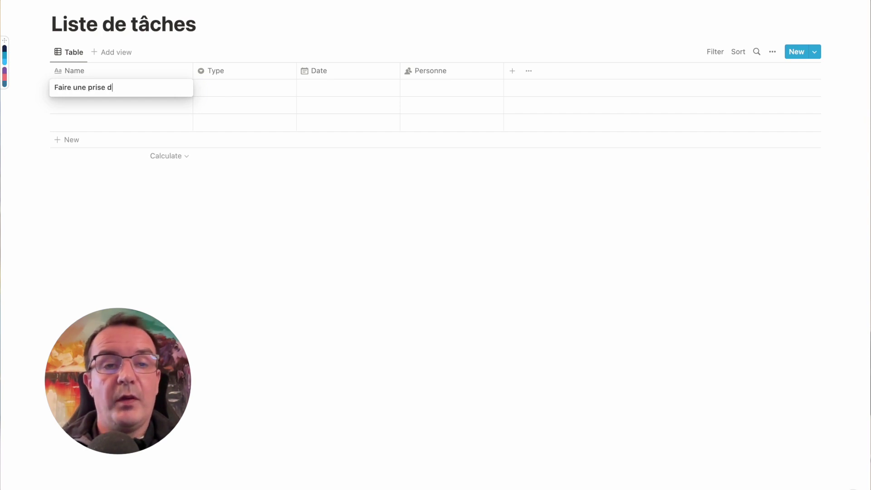
type("e vue opérationnell")
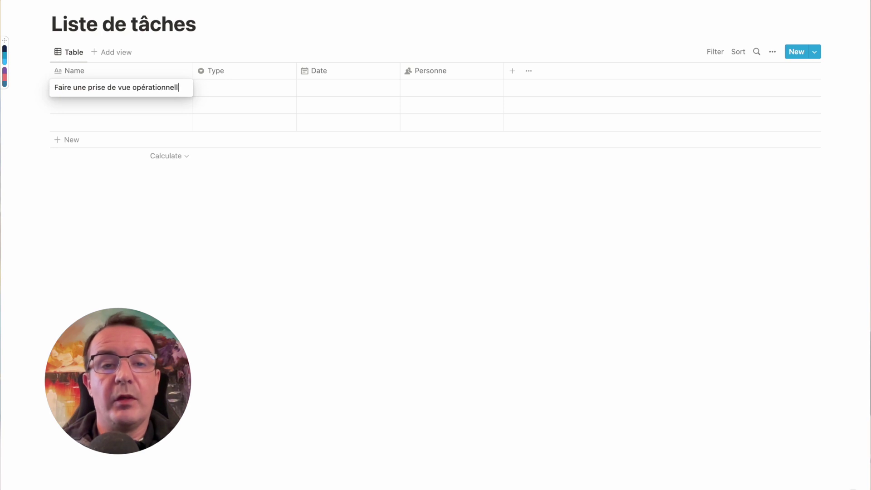
type("e")
key("Escape")
Set the first entry's Type to Tâche and its Date to March 14, 2022
left_click(276, 86)
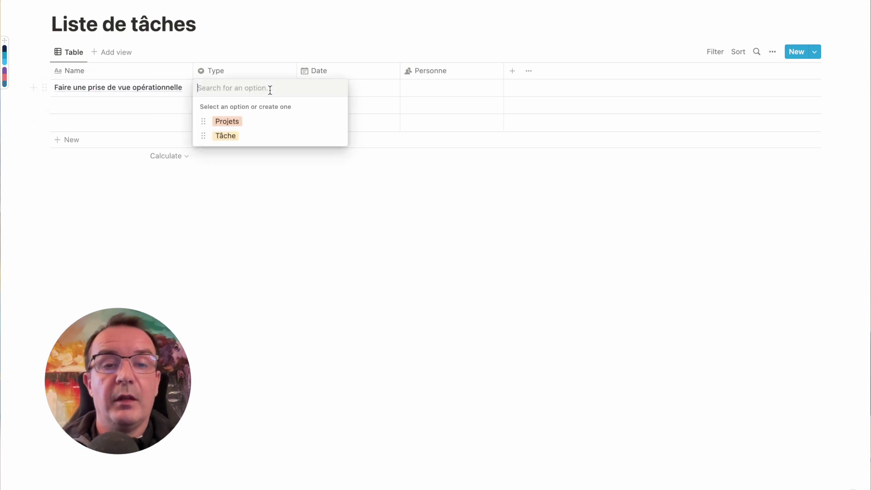
left_click(234, 136)
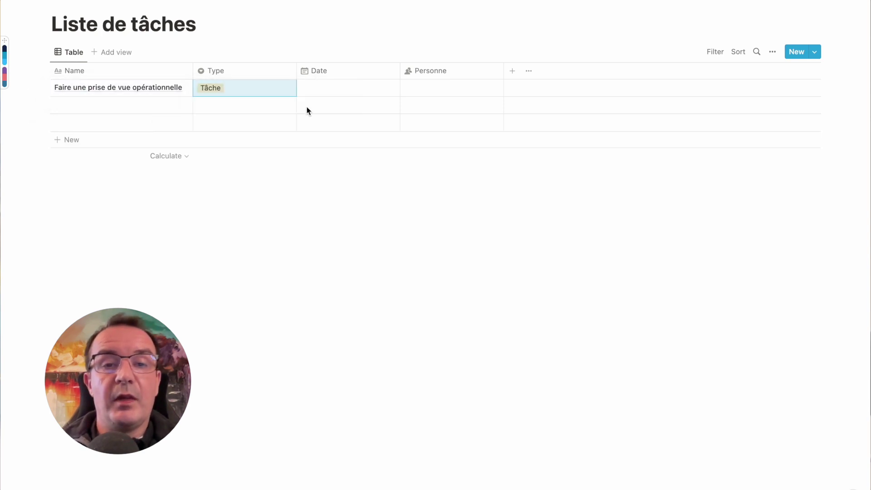
left_click(351, 88)
left_click(316, 193)
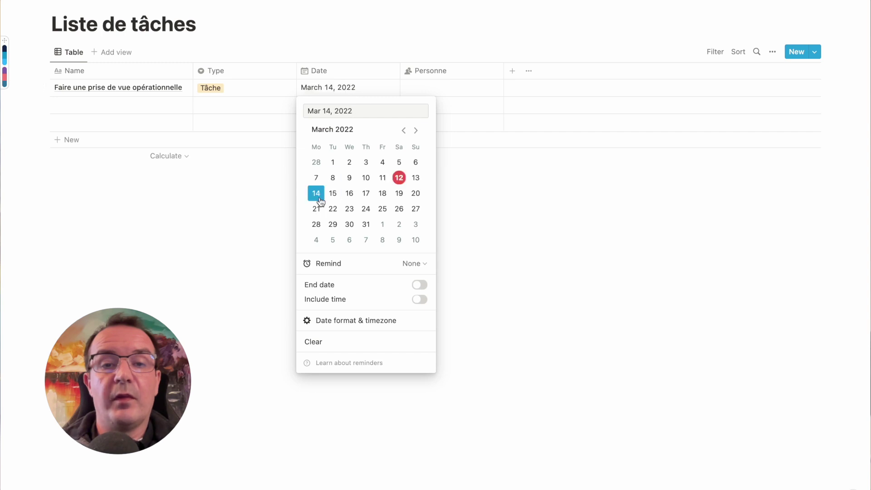
left_click(254, 201)
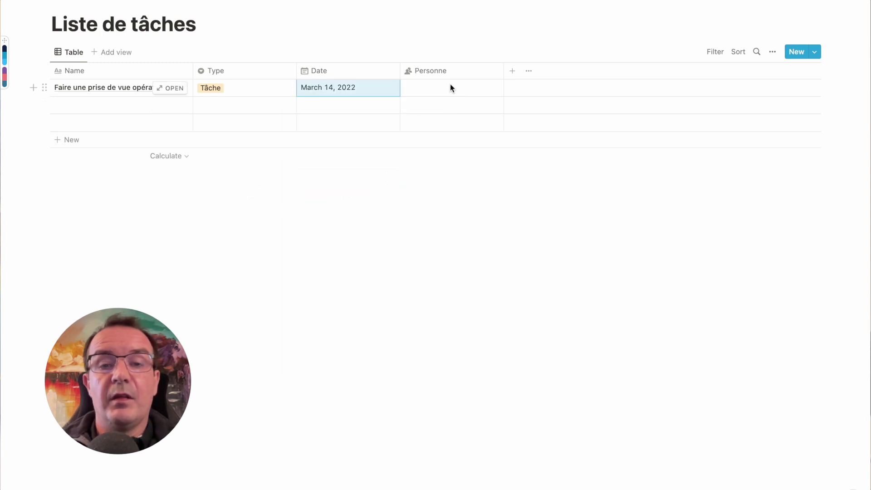
Assign the first suggested workspace member to the first entry's Personne property
left_click(450, 87)
left_click(451, 122)
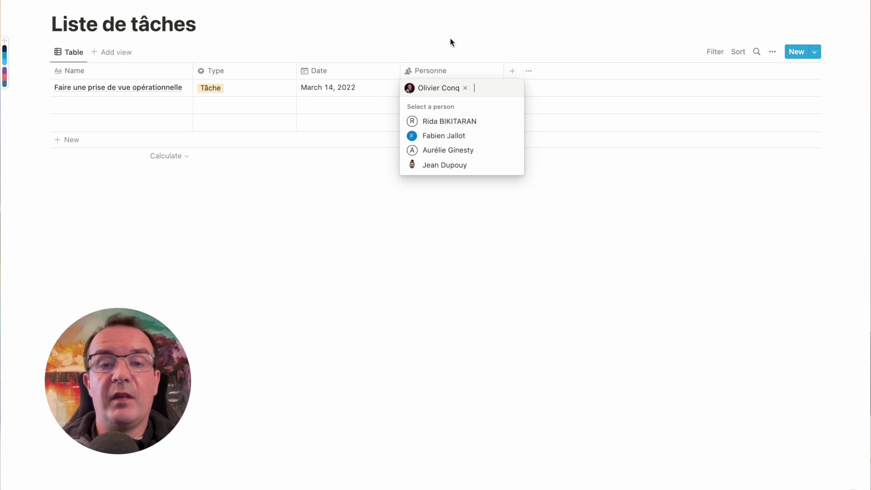
left_click(450, 37)
Name the second table entry "Faire une introduction" and the third "Faire la partie Interview"
left_click(111, 100)
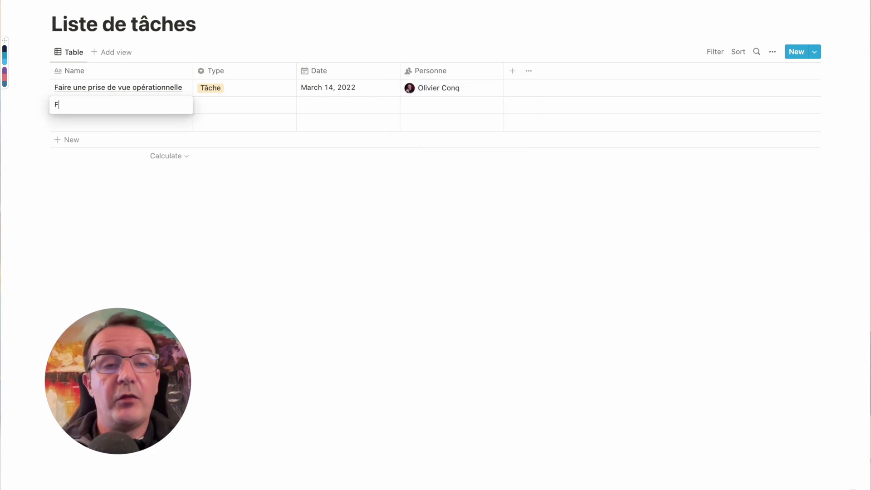
type("Faire une introduction")
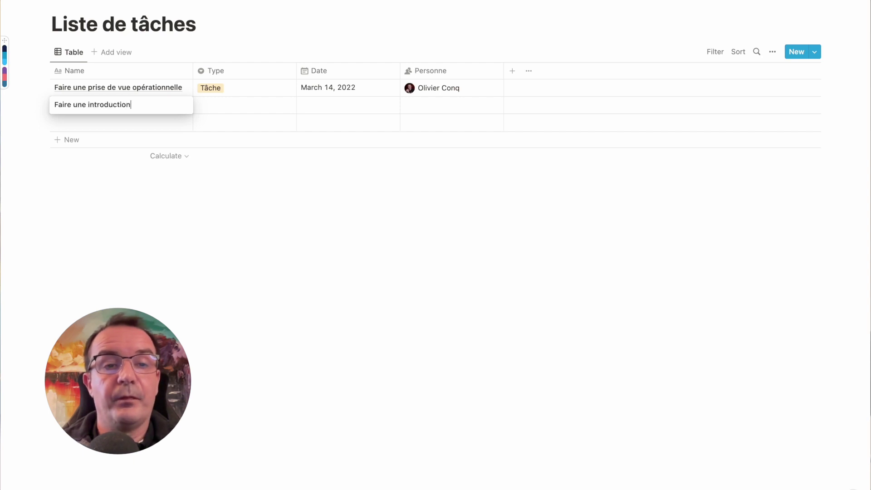
key("Return")
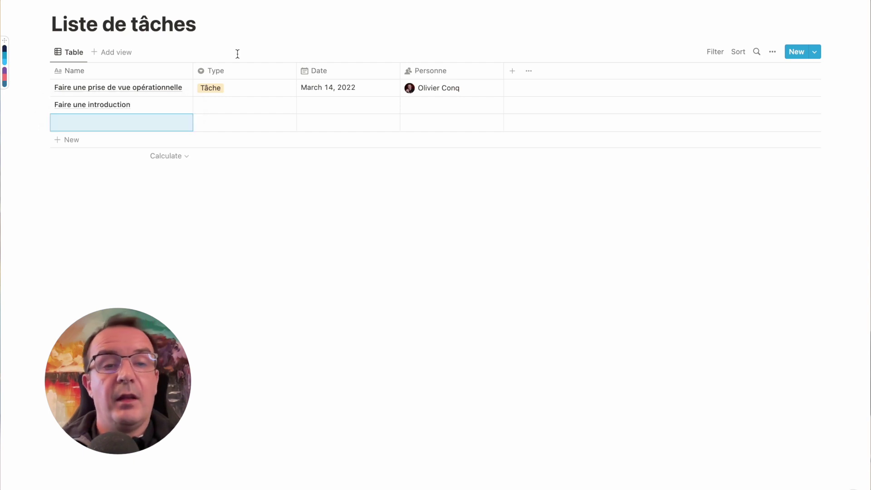
left_click(120, 120)
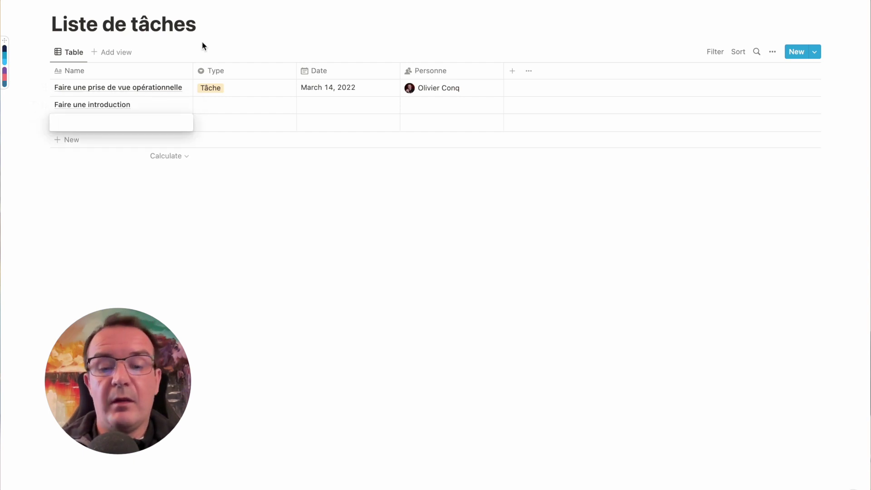
type("Faire la p")
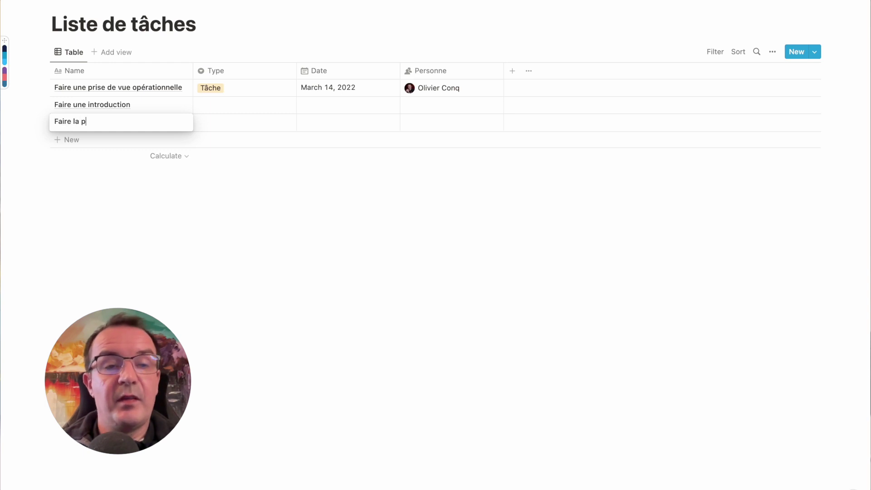
type("artie Interview")
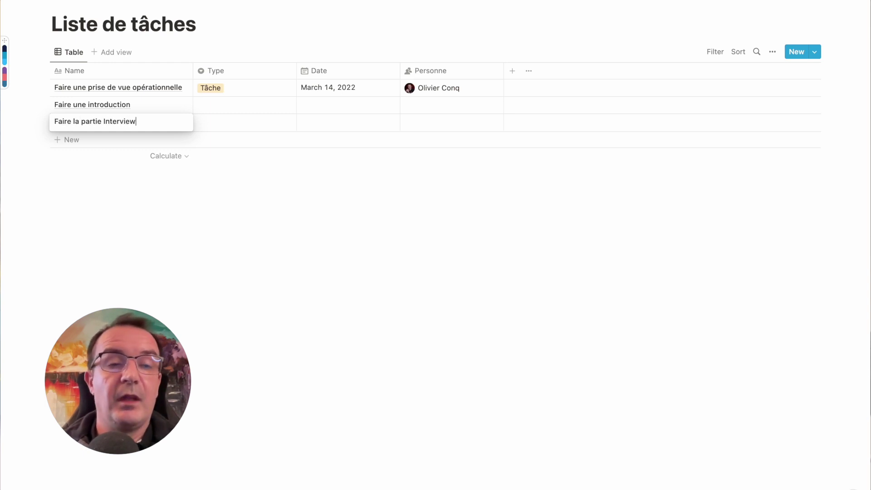
key("Return")
Add two more entries to the table, named "Montage vidéo" and "Publication sur YouTube"
left_click(109, 140)
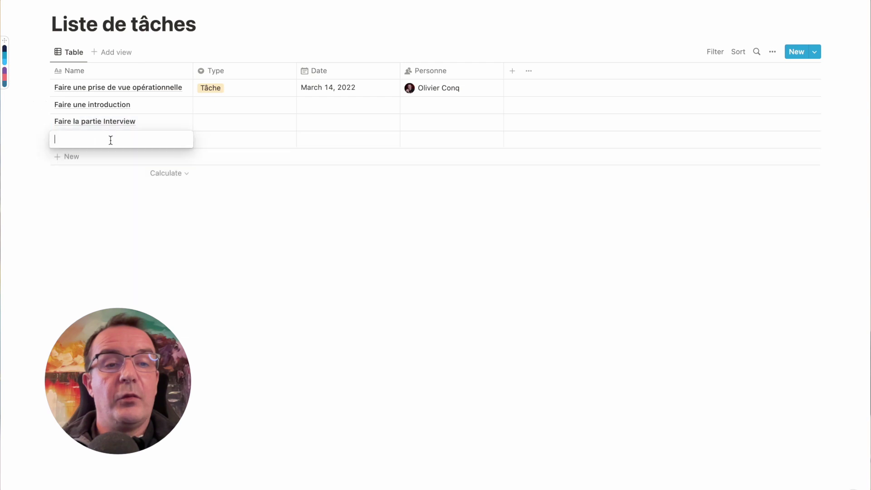
type("Montage ")
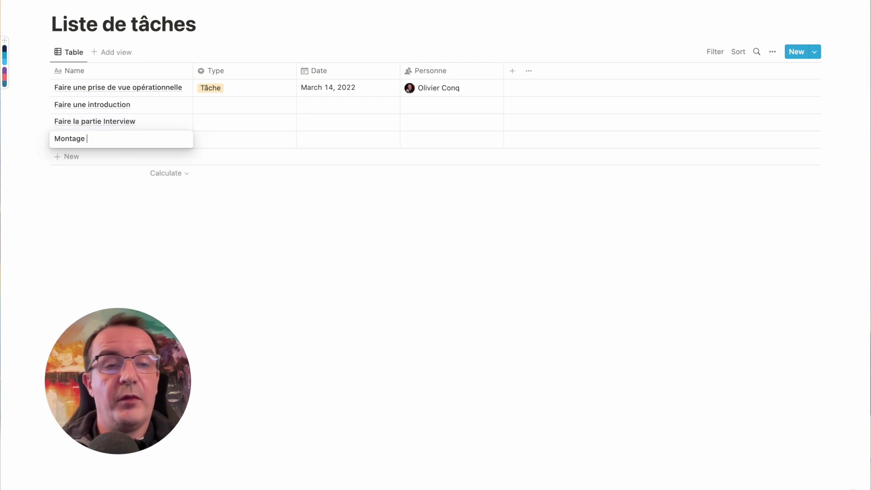
type("vidéo")
key("Return")
left_click(109, 159)
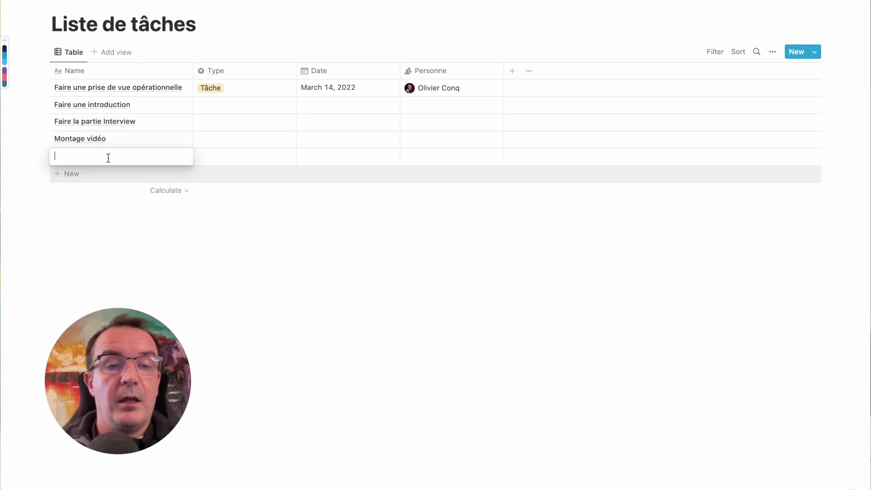
type("Publication sur")
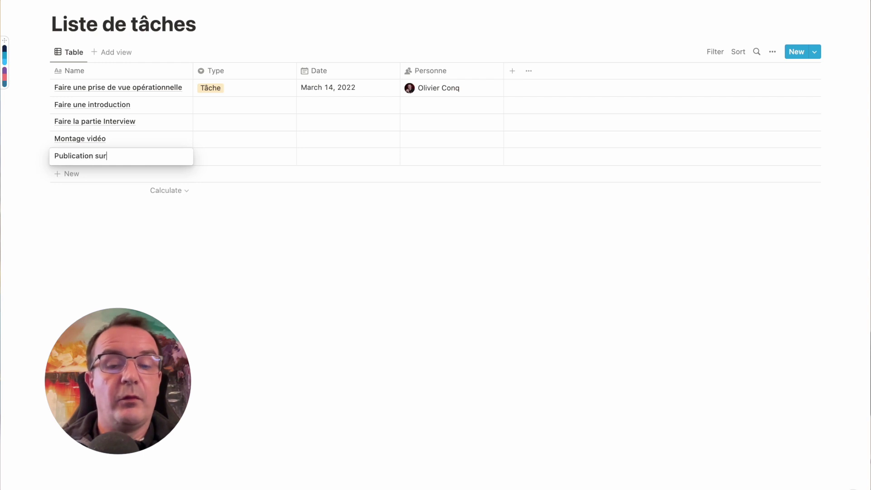
type(" YouTube")
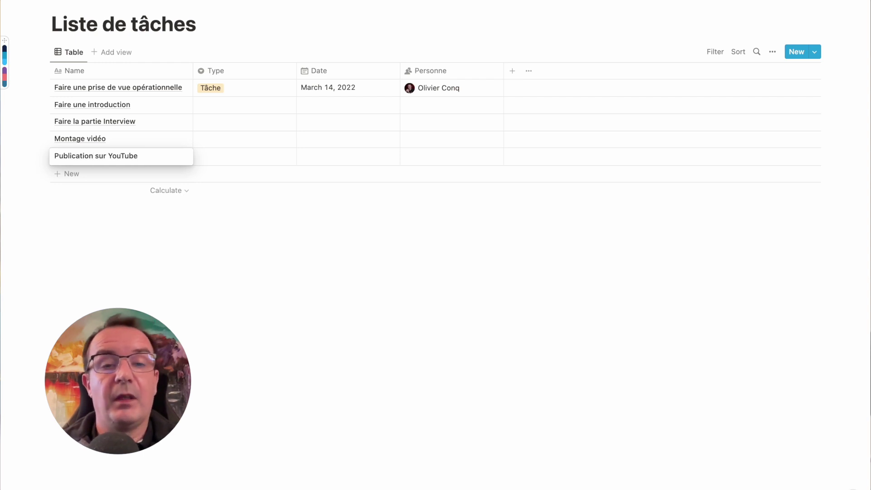
left_click(259, 255)
Set the Type of the four entries from "Faire une introduction" to "Publication sur YouTube" to Tâche in one bulk edit
left_click_drag(257, 107, 259, 157)
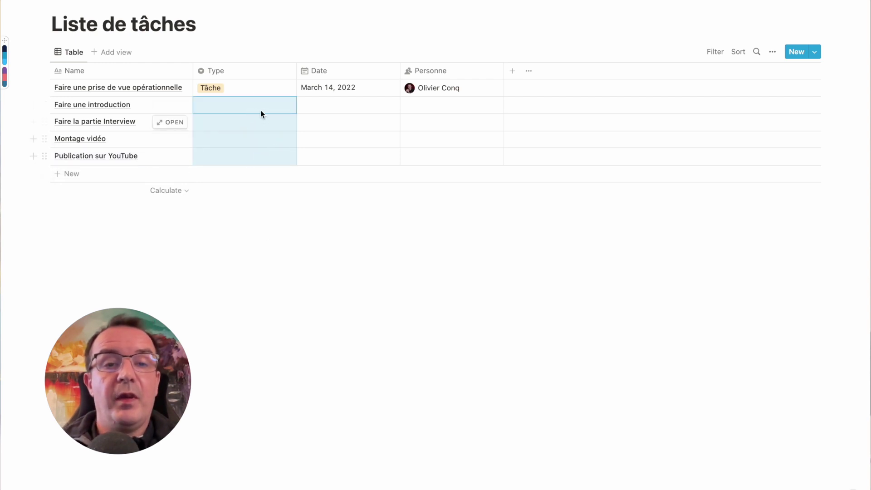
right_click(260, 108)
mouse_move(326, 190)
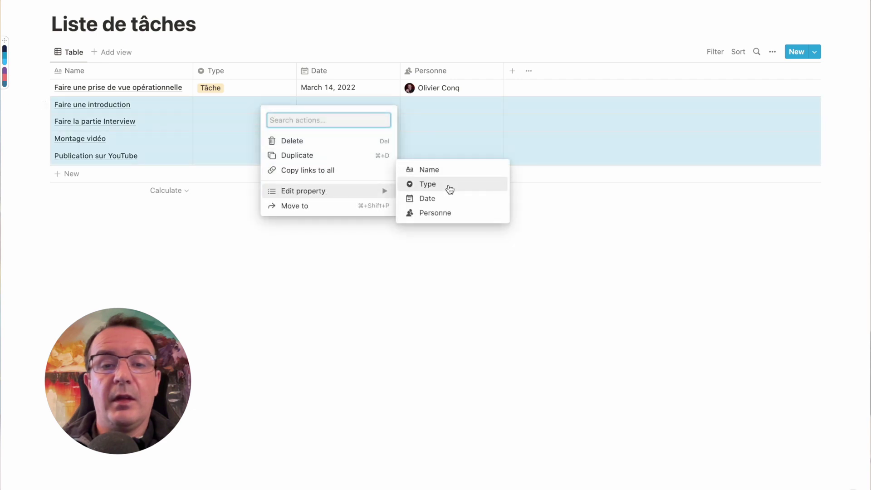
left_click(450, 189)
left_click(308, 161)
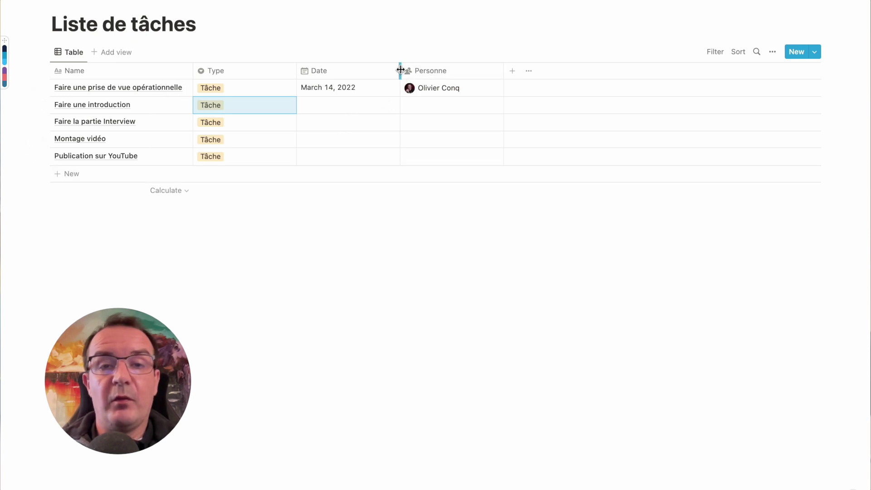
Narrow the Date column slightly and bulk-assign the first suggested member as Personne for "Montage vidéo" and "Publication sur YouTube"
left_click_drag(399, 70, 386, 72)
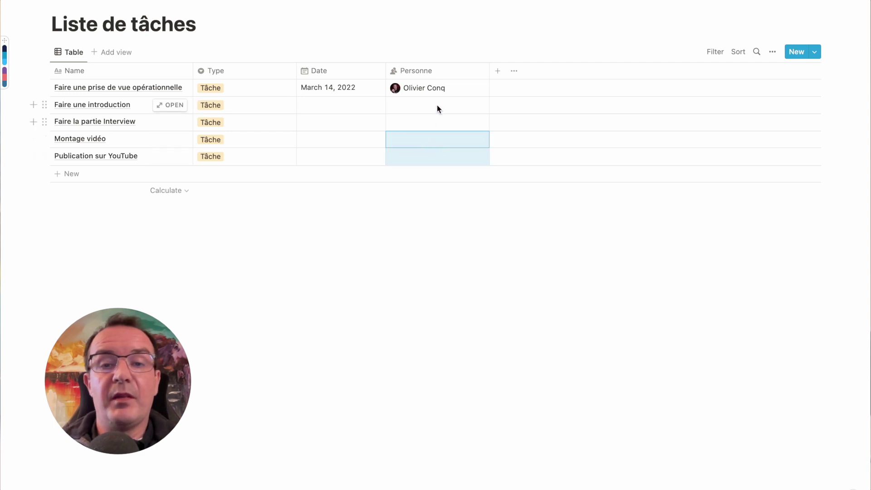
right_click(456, 146)
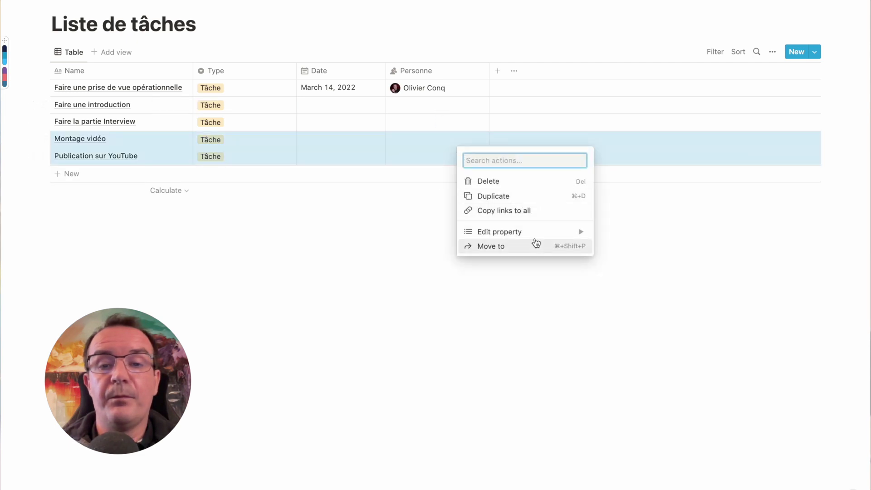
mouse_move(539, 232)
left_click(642, 253)
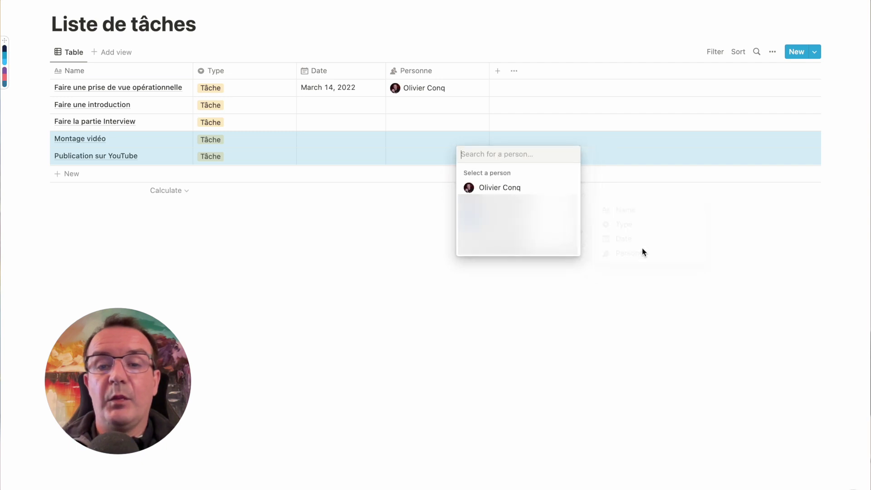
left_click(504, 187)
Assign the first suggested member as Personne for "Faire une introduction" and a different member for "Faire la partie Interview"
left_click(429, 108)
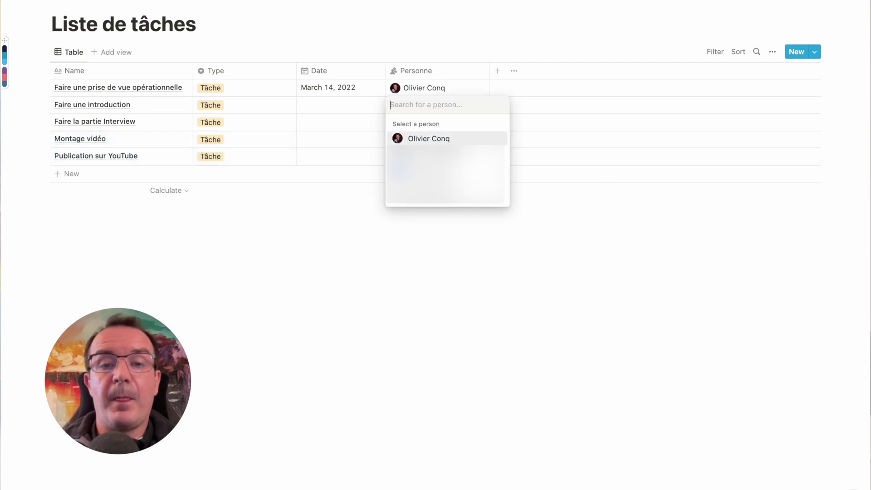
left_click(441, 139)
key("Escape")
left_click(439, 125)
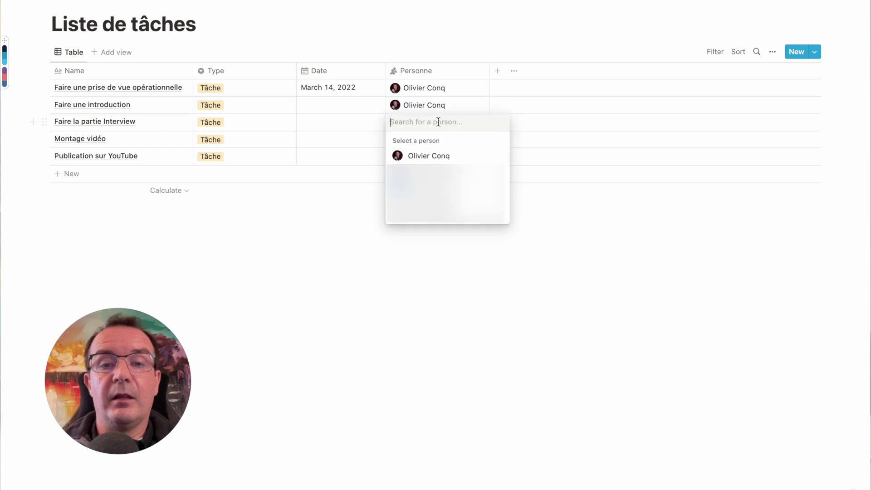
left_click(422, 154)
key("Escape")
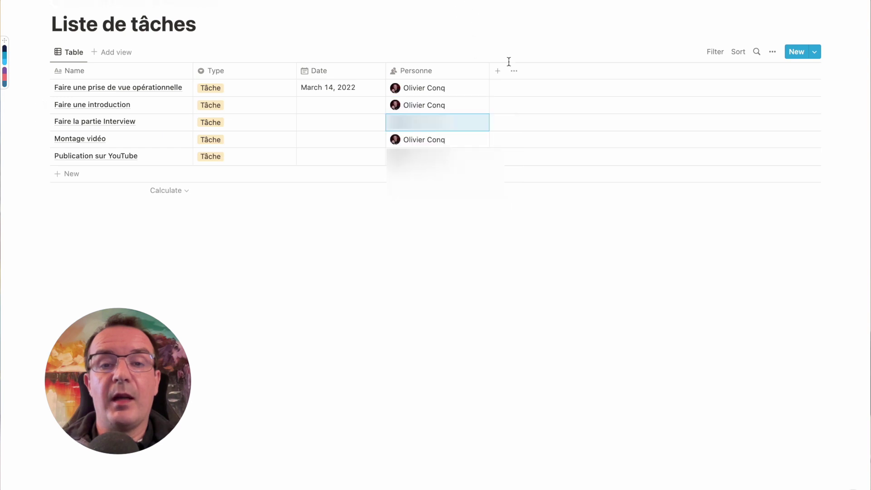
left_click(505, 24)
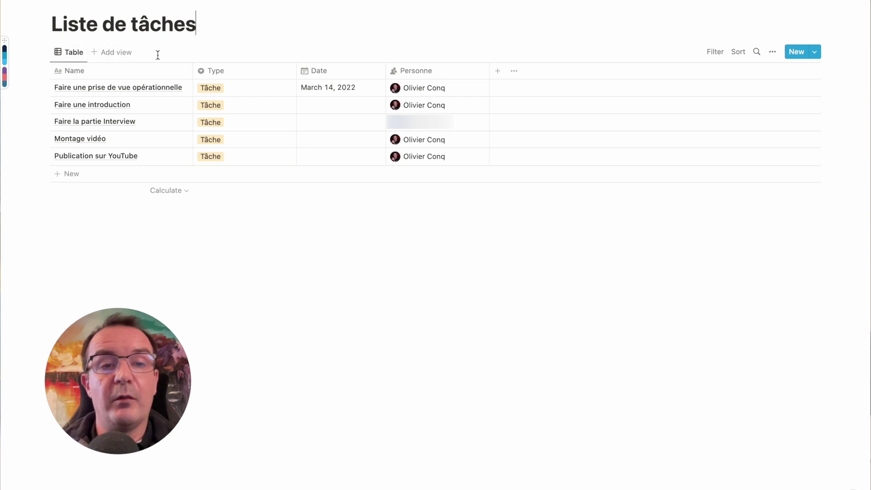
Add a new view to the database with the Board layout and name it "Board"
left_click(109, 52)
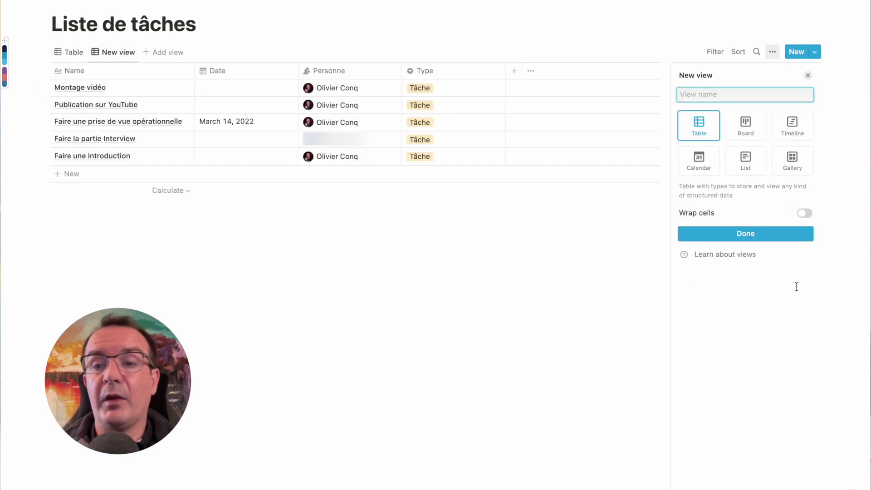
left_click(739, 117)
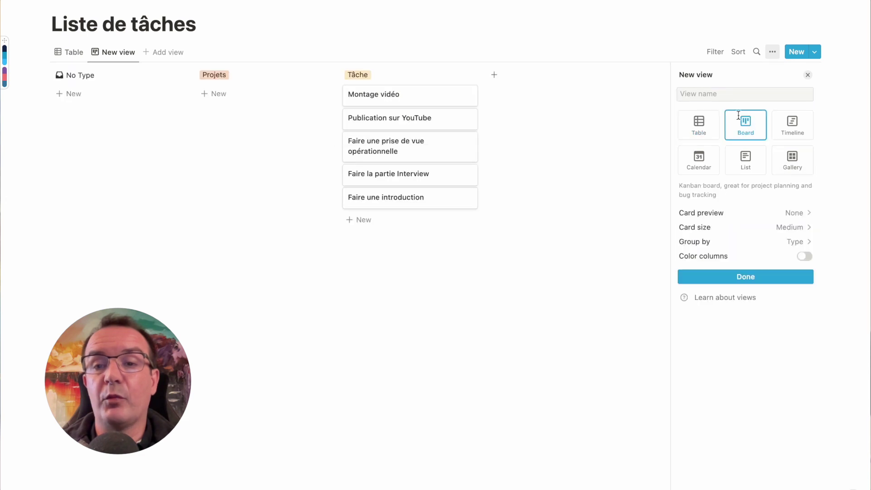
left_click(721, 93)
type("Board")
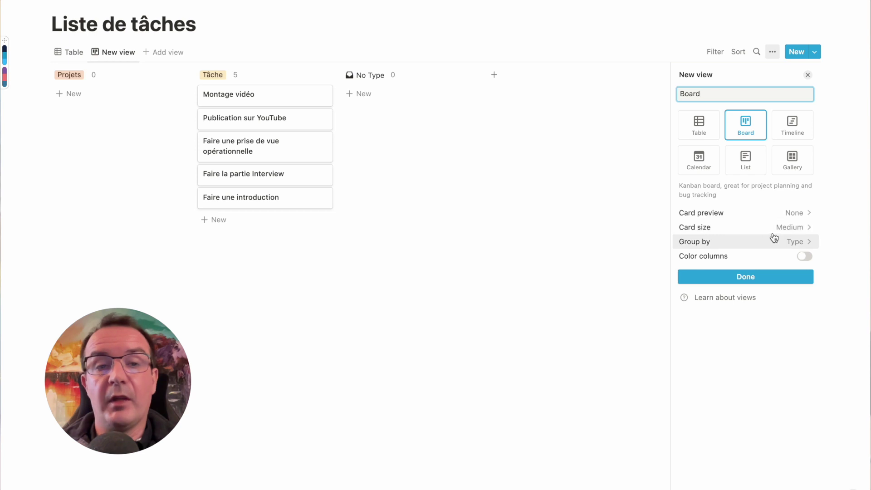
Set the board's card size to Large, turn on Color columns and finish creating the view
left_click(799, 227)
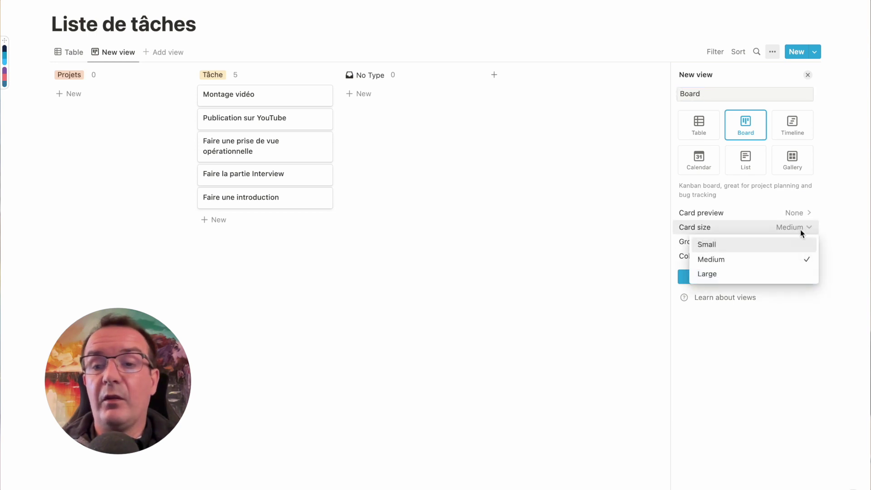
left_click(755, 274)
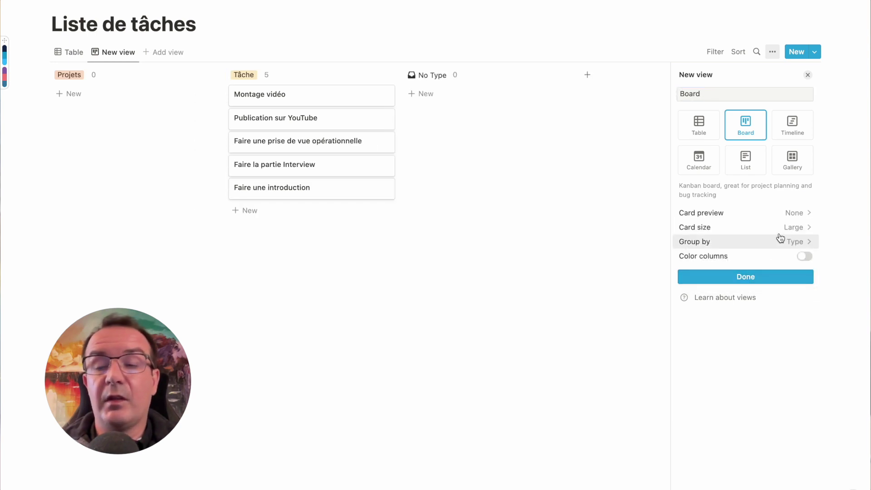
left_click(806, 257)
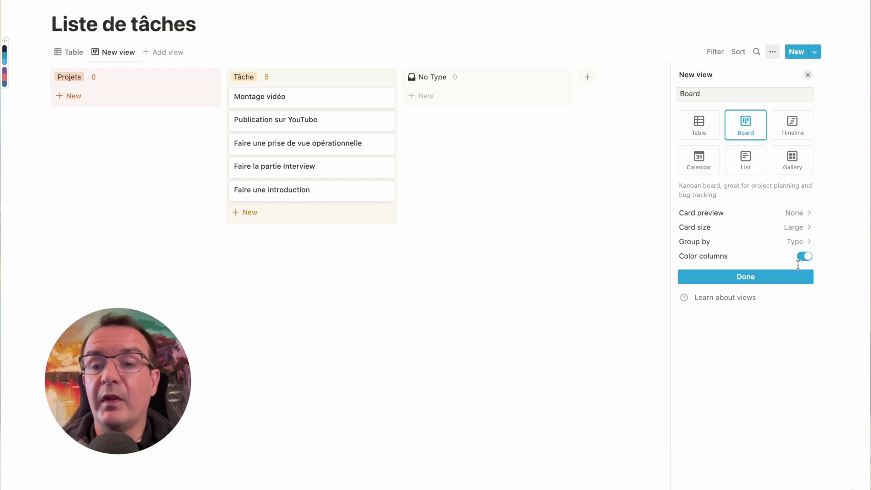
left_click(764, 278)
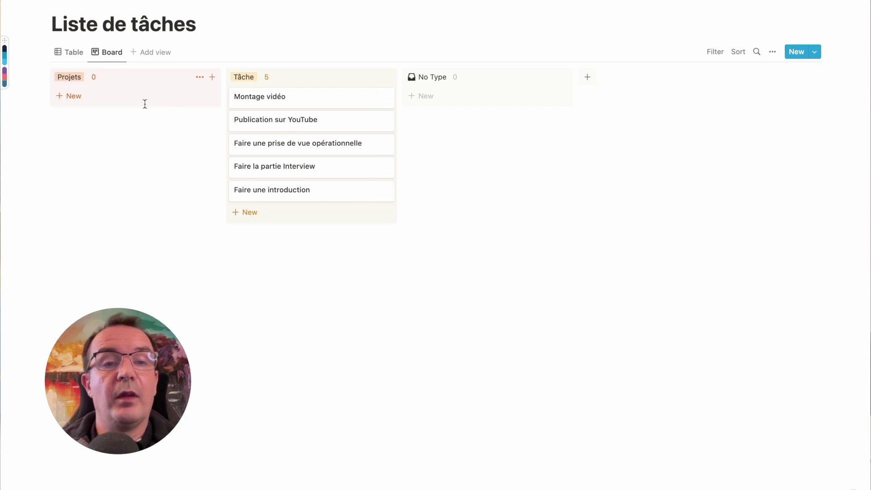
In the Table view, narrow the Type column and add a property named "Etat" with the Select type
left_click(71, 53)
left_click_drag(297, 71, 241, 78)
left_click(446, 71)
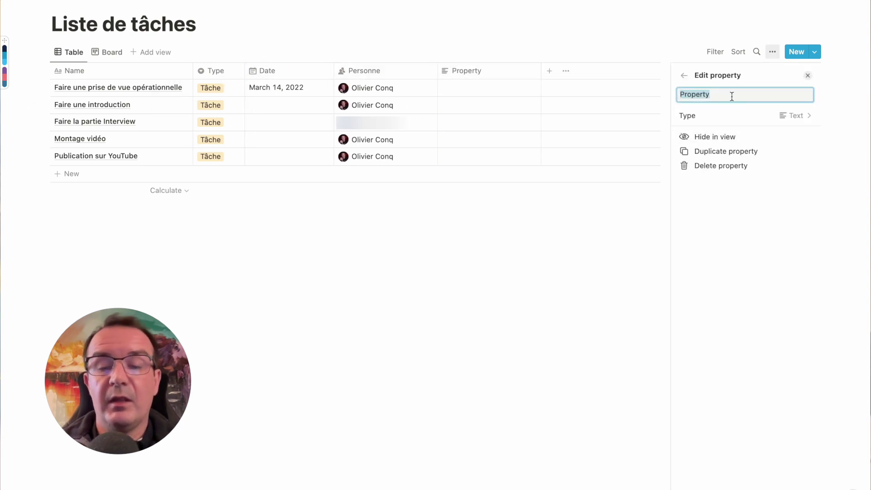
type("Etat")
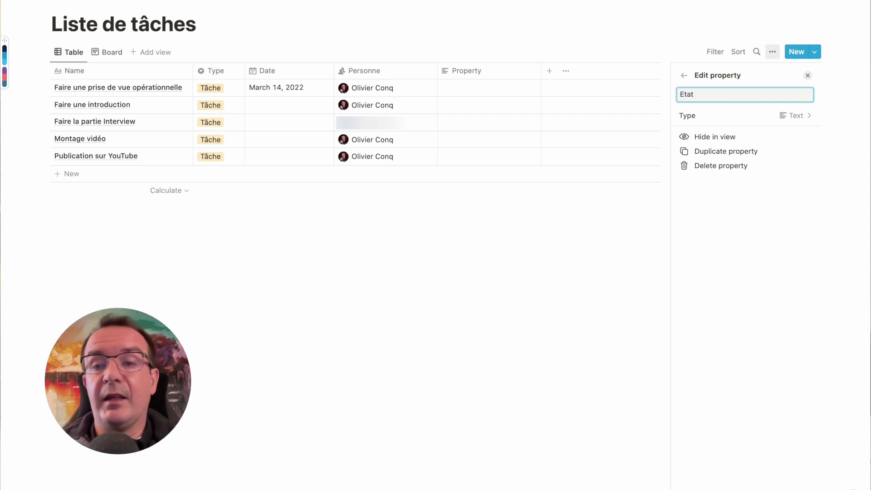
left_click(793, 115)
left_click(717, 199)
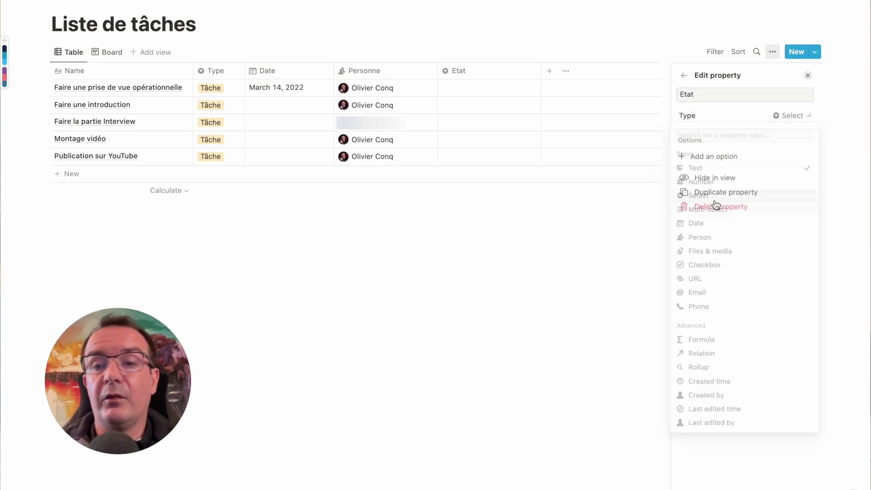
Add the options "Todo", "En cours" and "Terminé" to the Etat property
left_click(729, 156)
type("Todo")
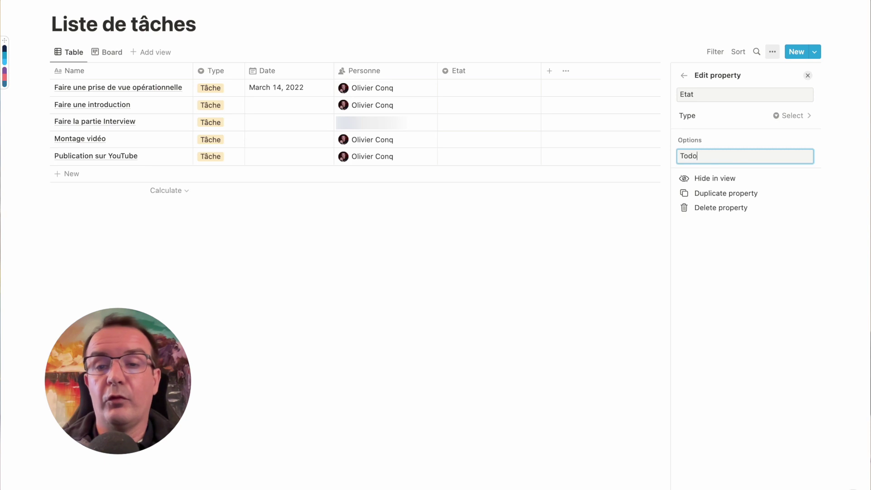
key("Return")
type("En c")
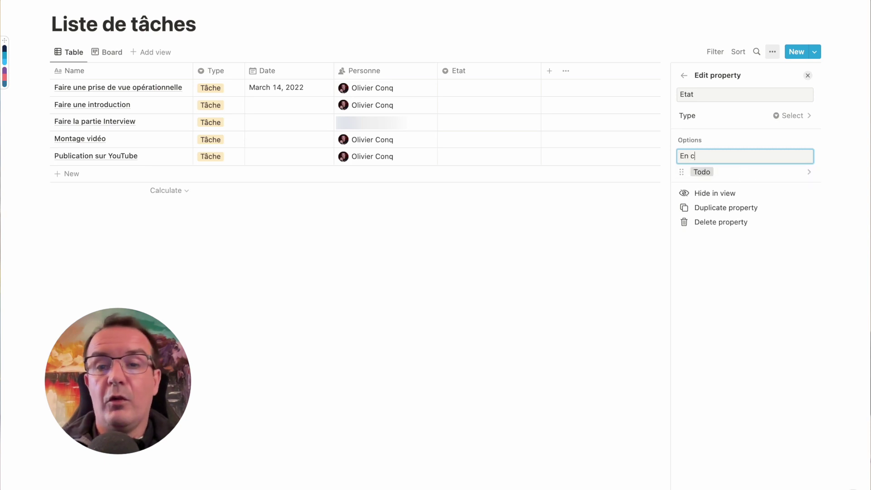
type("ours")
key("Return")
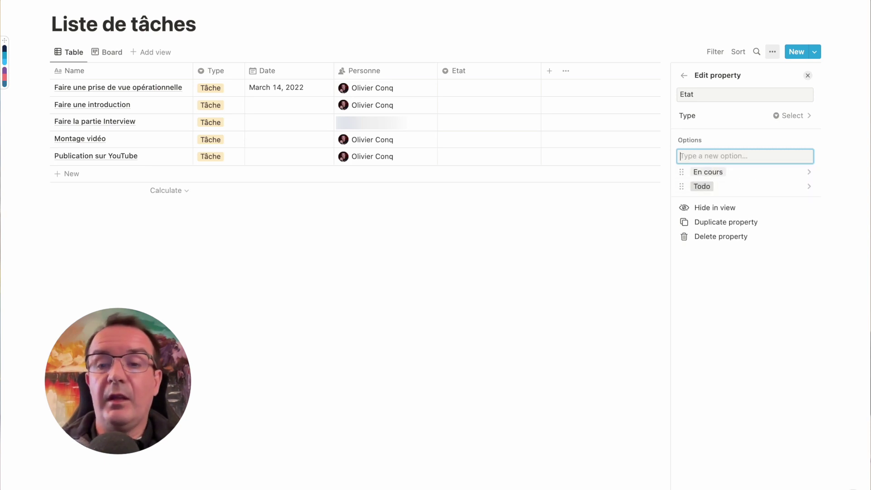
type("Terminé")
key("Return")
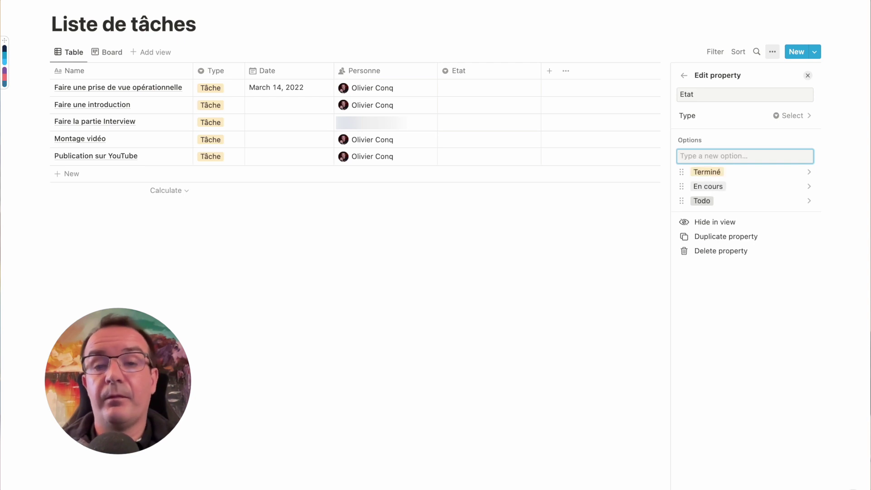
Set the color of the Etat option "Terminé" to Green and of "En cours" to Yellow
left_click(806, 176)
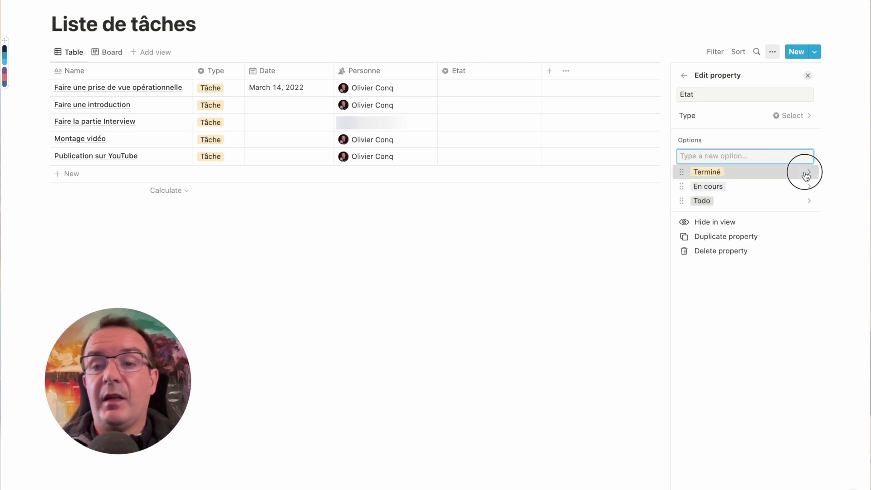
left_click(748, 325)
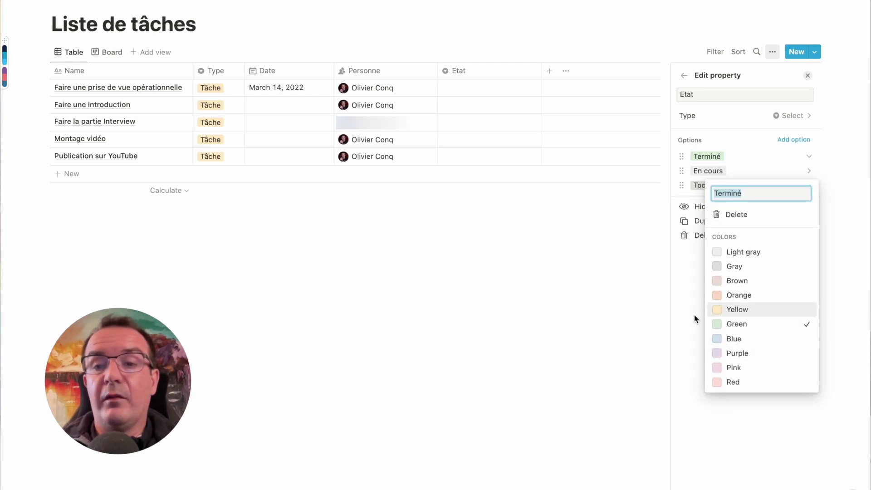
left_click(694, 315)
left_click(809, 171)
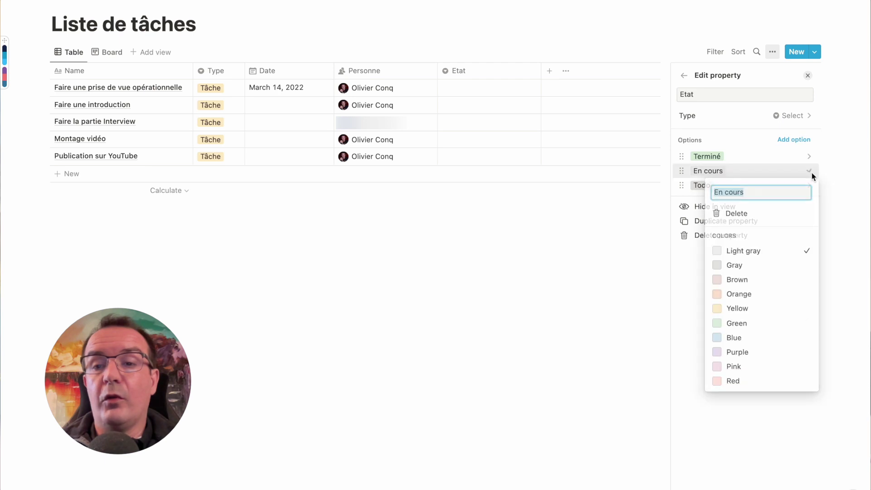
left_click(749, 311)
left_click(685, 301)
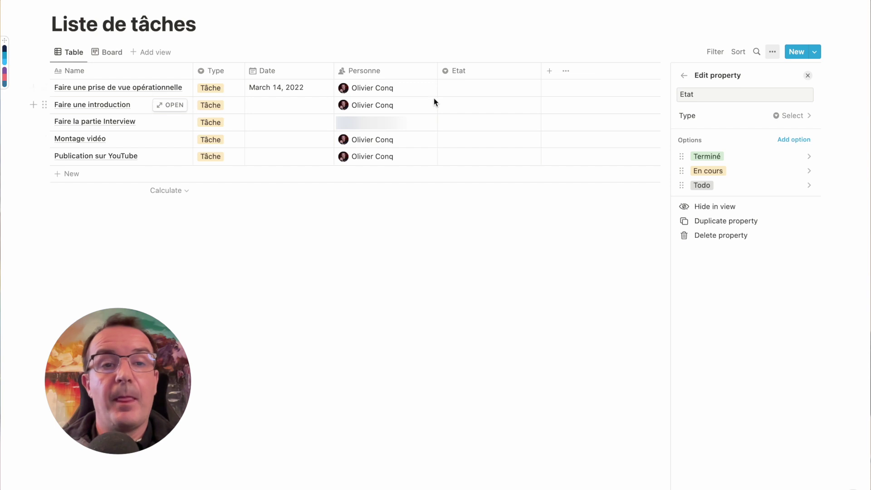
Group the Board view by the Etat property instead of Type
left_click(109, 53)
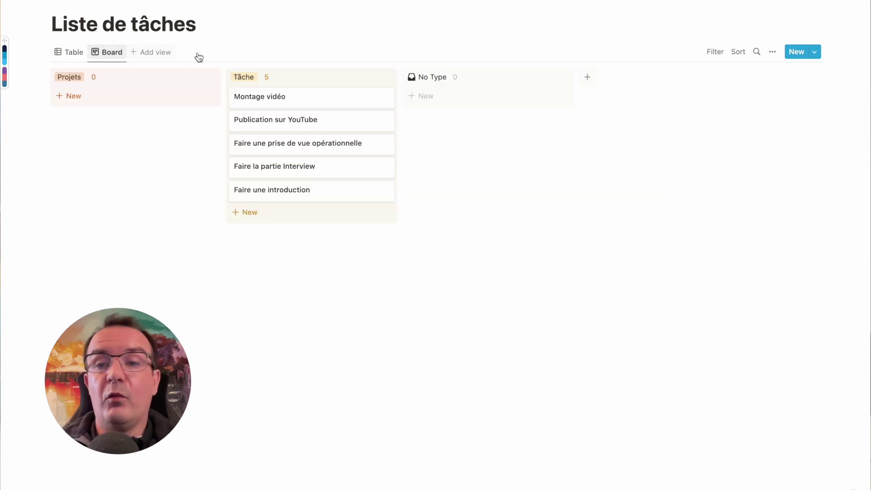
left_click(772, 53)
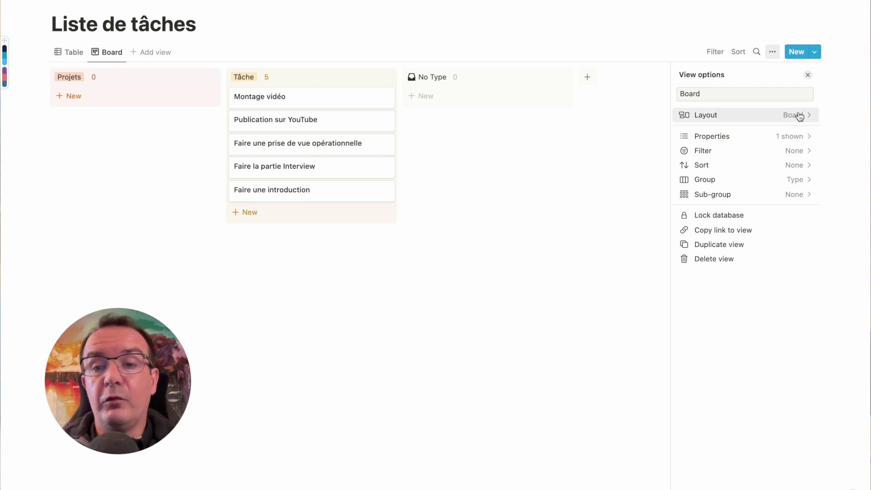
left_click(804, 181)
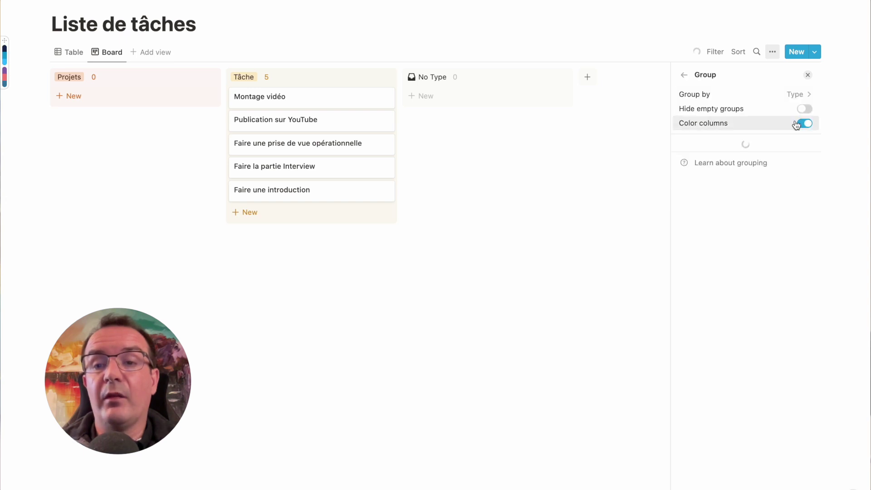
left_click(807, 93)
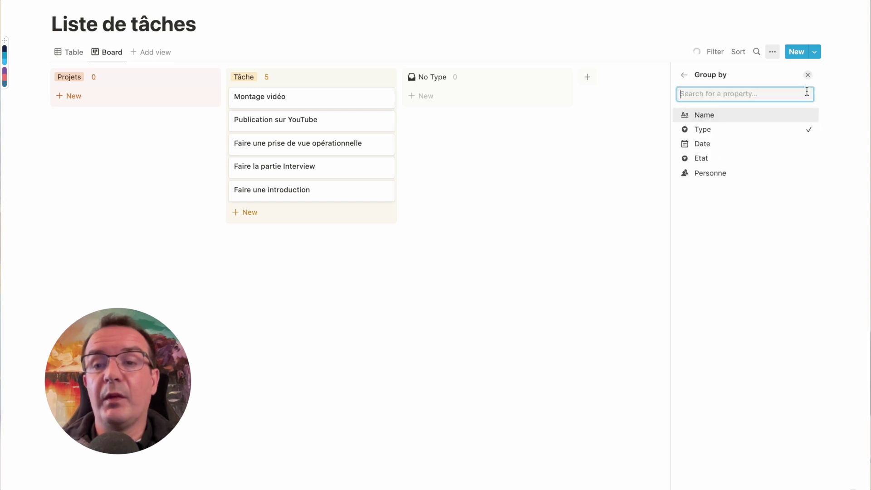
left_click(711, 158)
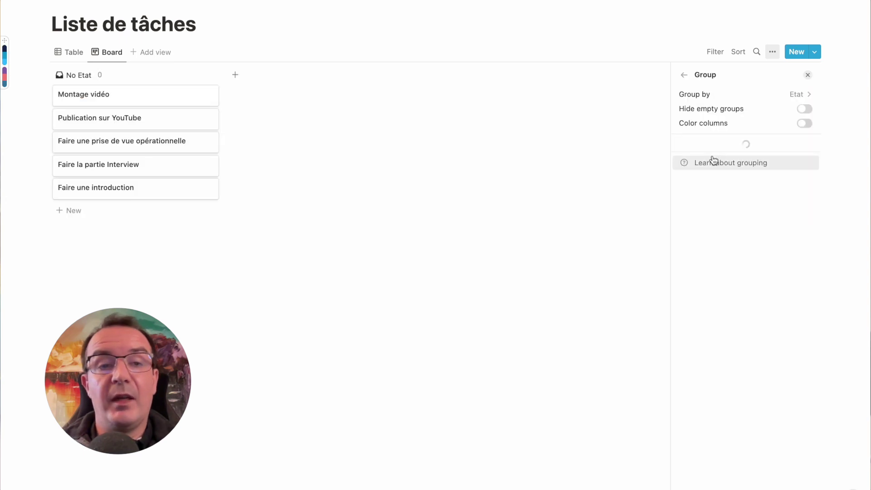
left_click(497, 159)
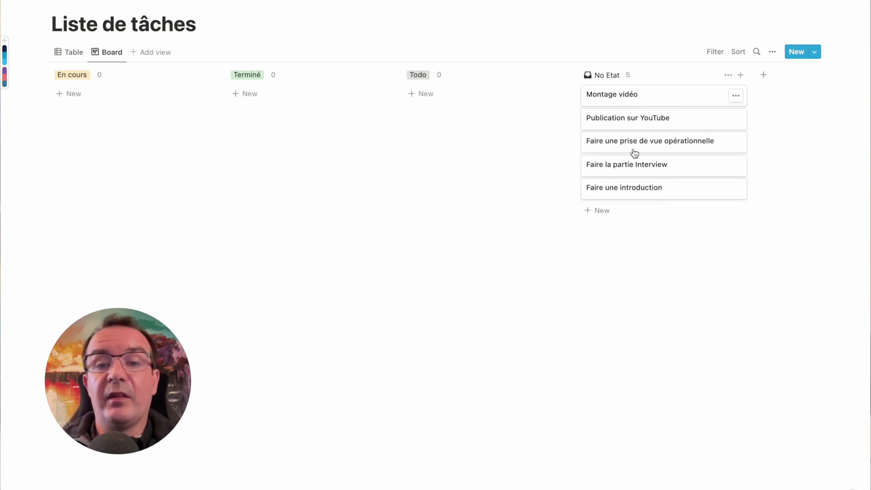
Move all five tasks from No Etat into Todo and place the Todo column first on the board
left_click_drag(796, 231, 440, 106)
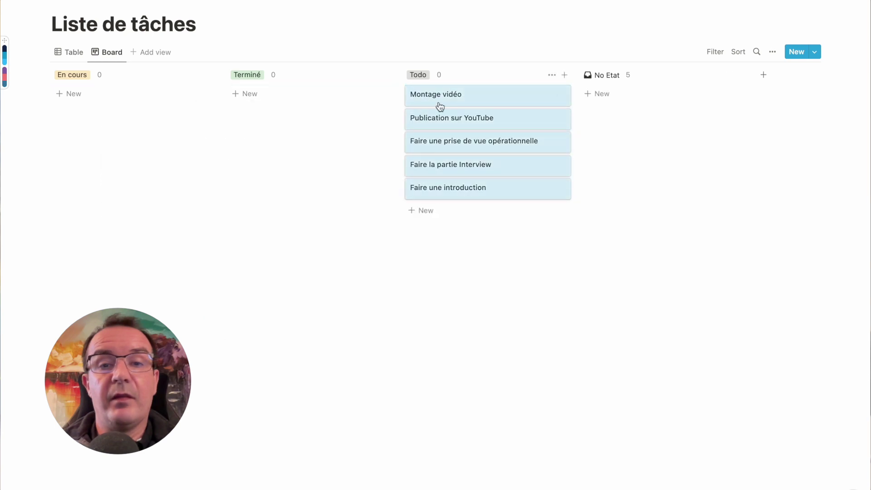
left_click_drag(421, 74, 192, 89)
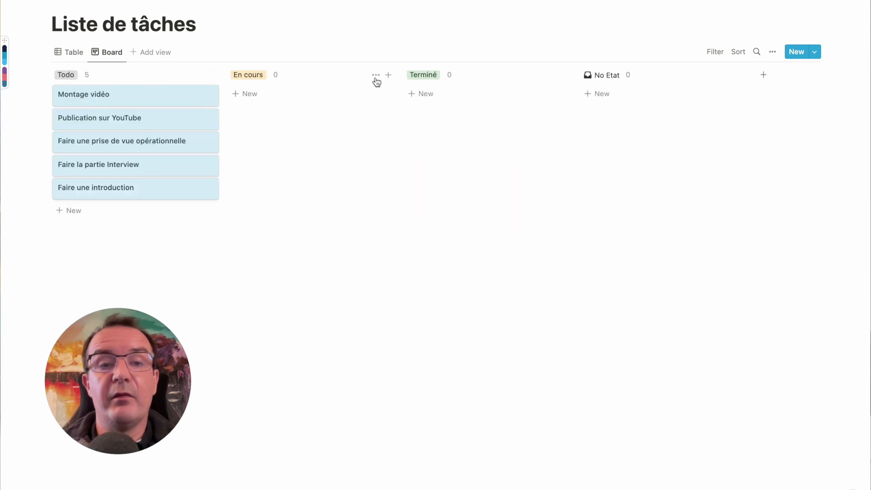
left_click(309, 294)
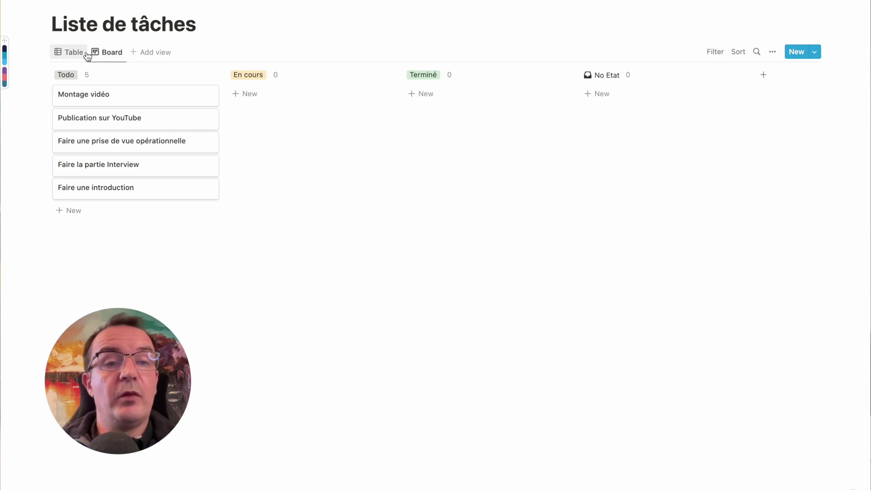
left_click(73, 53)
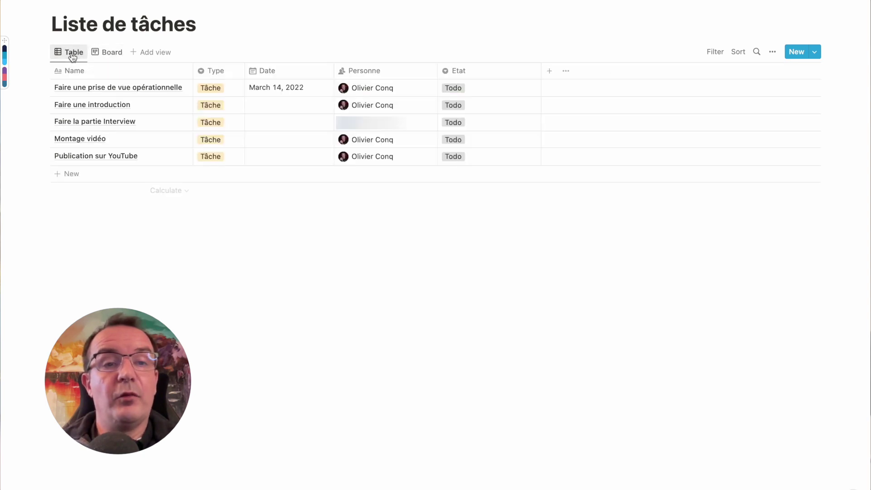
left_click(109, 53)
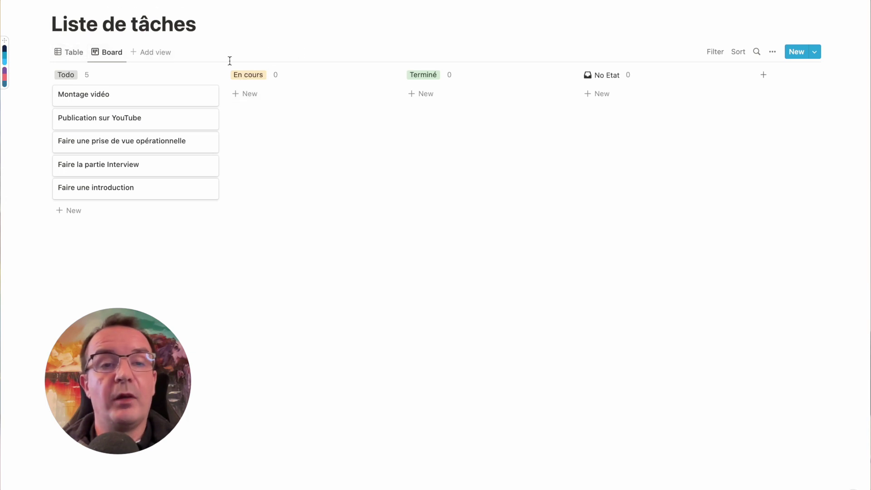
Add a new view to the database with the Timeline layout and name it "Planning"
left_click(155, 54)
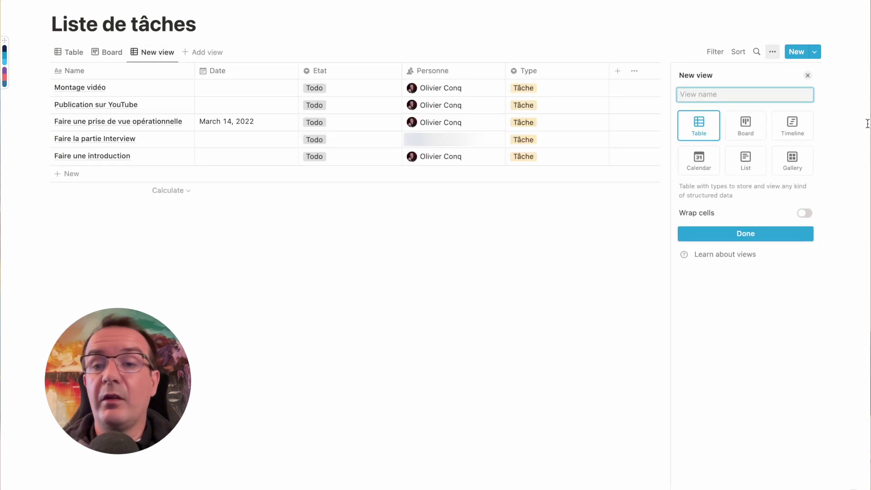
left_click(785, 124)
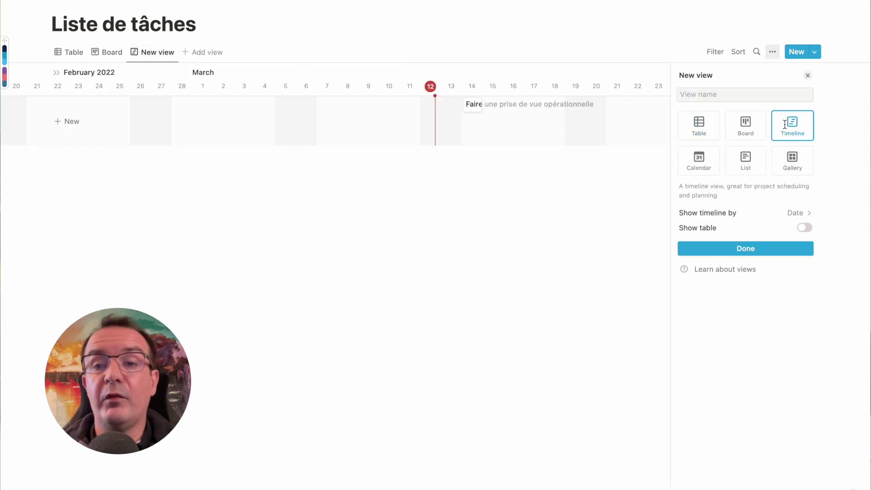
left_click(741, 95)
type("Planning")
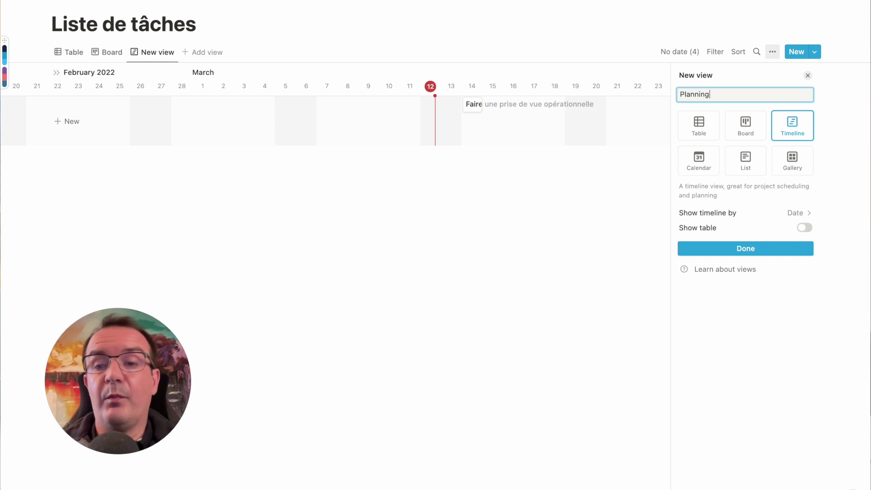
left_click(745, 248)
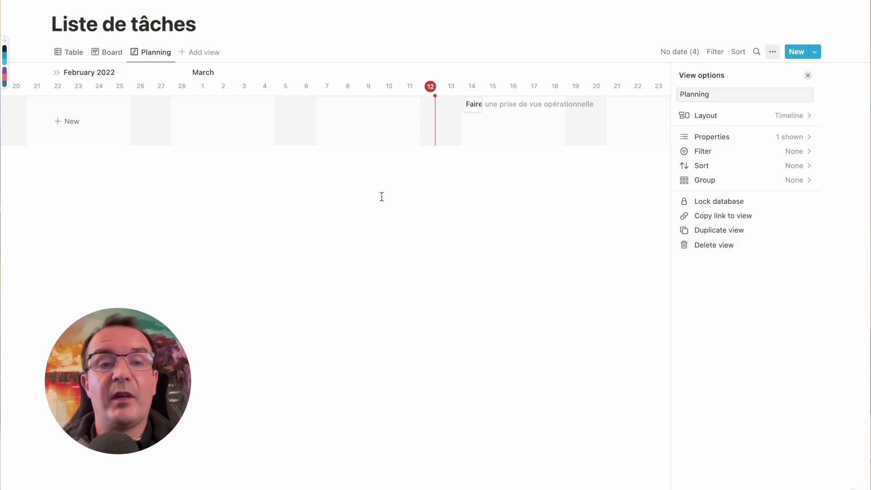
Compare how the tasks are presented in the Table, Board and Planning views, ending on the Table view
left_click(102, 54)
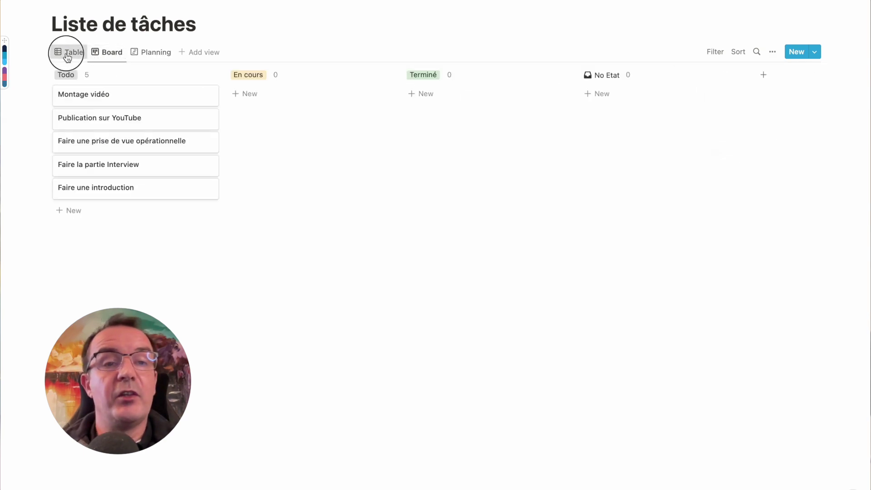
left_click(68, 52)
left_click(103, 54)
left_click(155, 52)
left_click(71, 52)
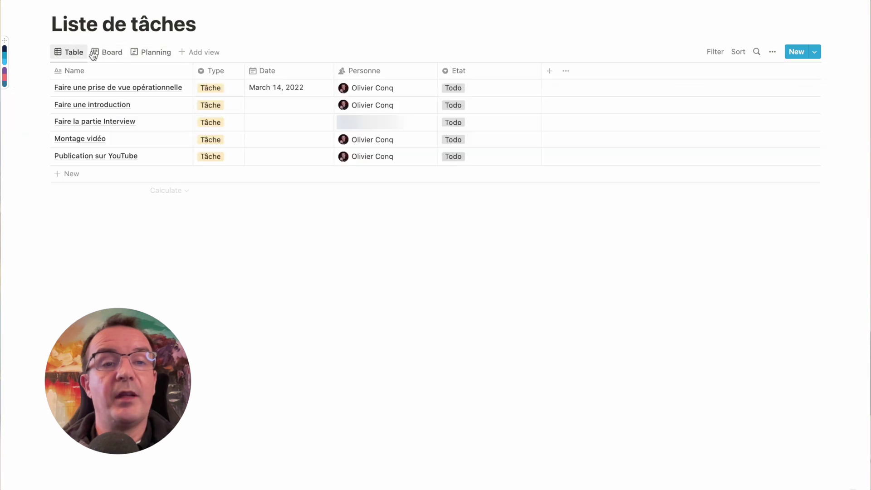
left_click(101, 53)
left_click(152, 54)
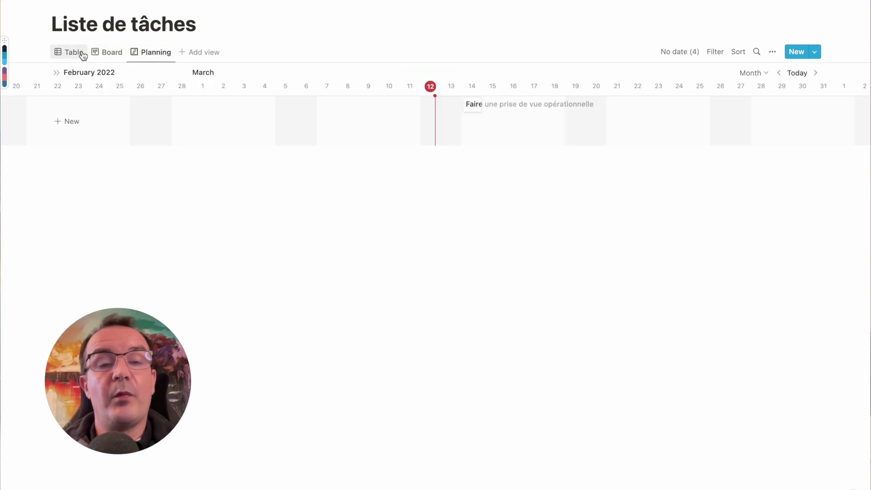
left_click(77, 53)
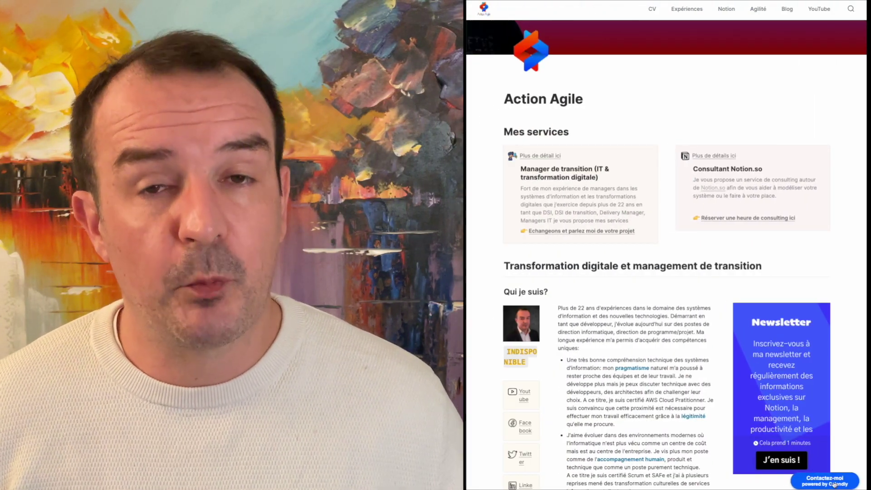
On the Action Agile website, open the "Expertise Notion (1h)" booking and view the time slots for 18 March 2022
left_click(834, 485)
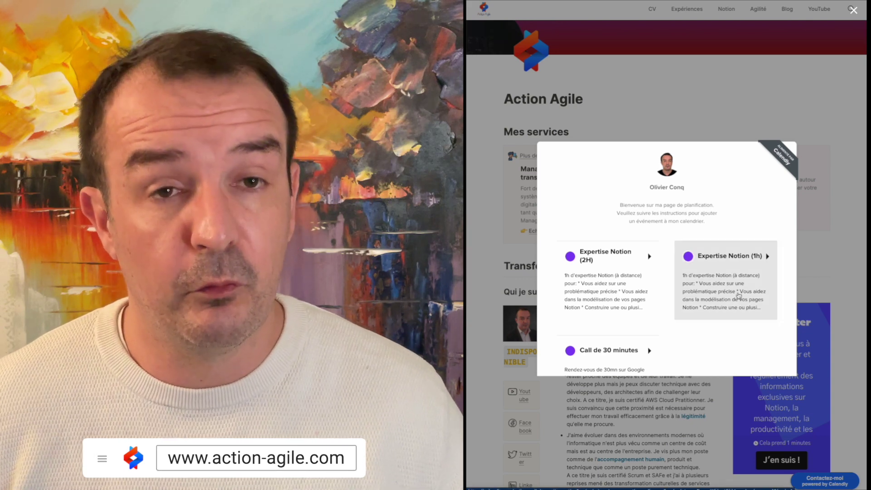
left_click(738, 295)
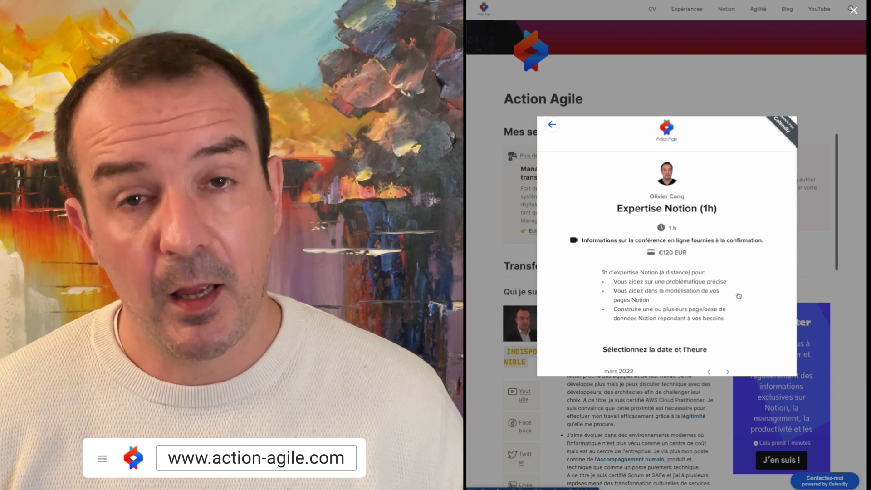
scroll(738, 295, "down", 4)
scroll(739, 295, "down", 1)
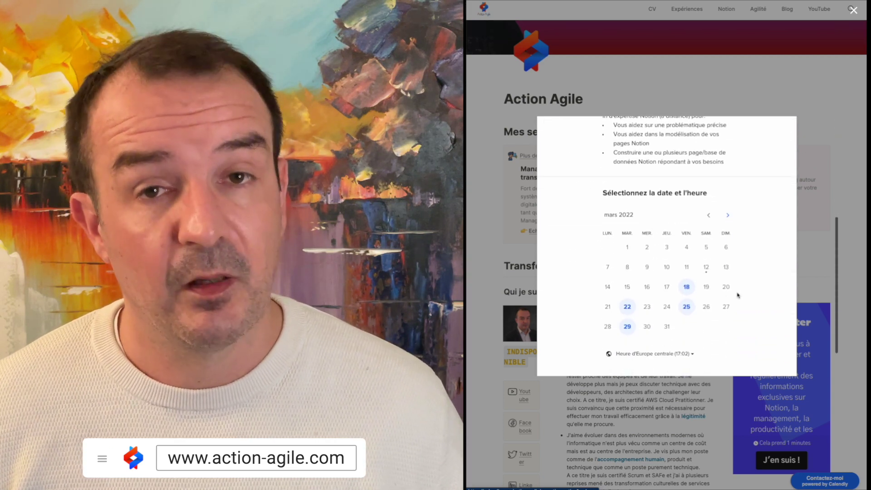
left_click(687, 290)
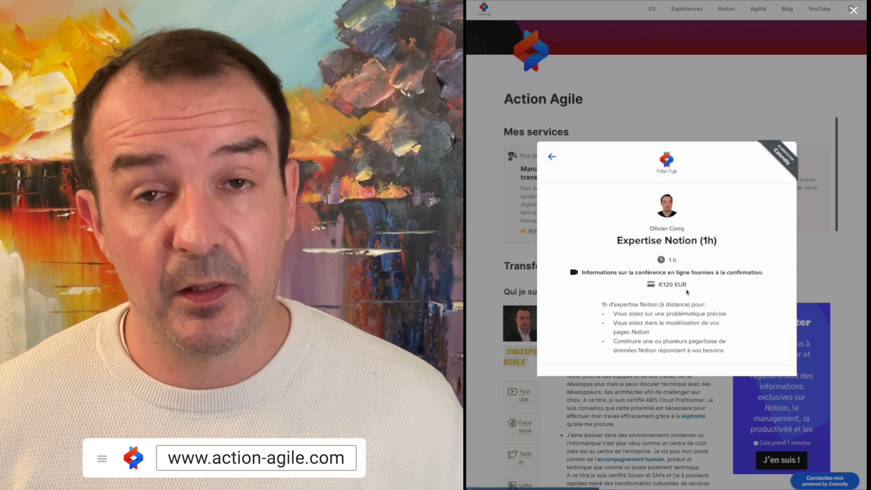
scroll(720, 303, "down", 5)
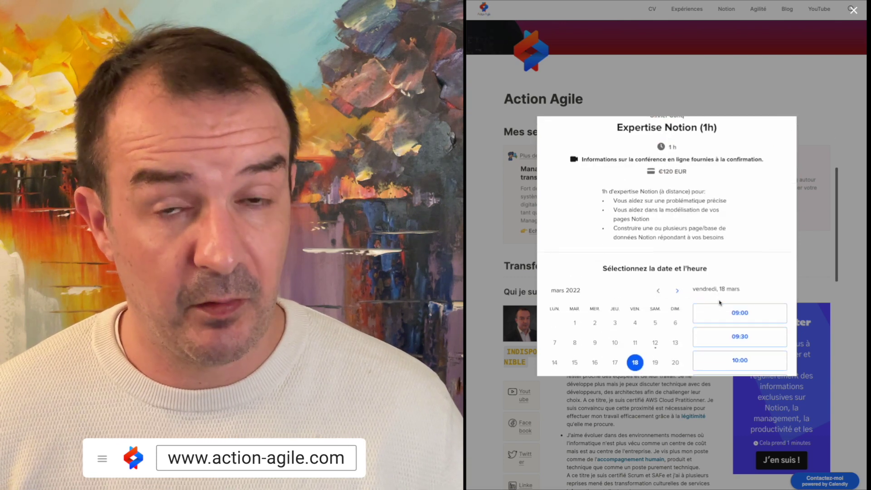
left_click(731, 266)
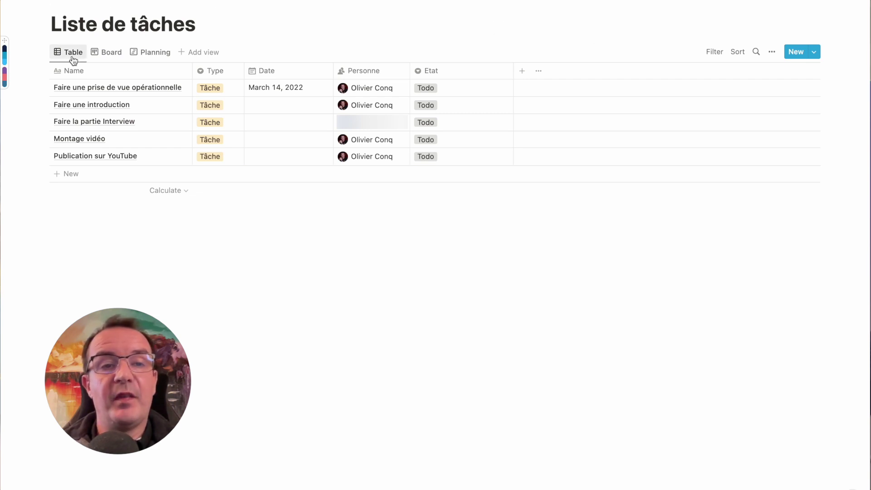
Filter the Table view of Liste de tâches by Personne, selecting the account owner and one other team member
left_click(717, 54)
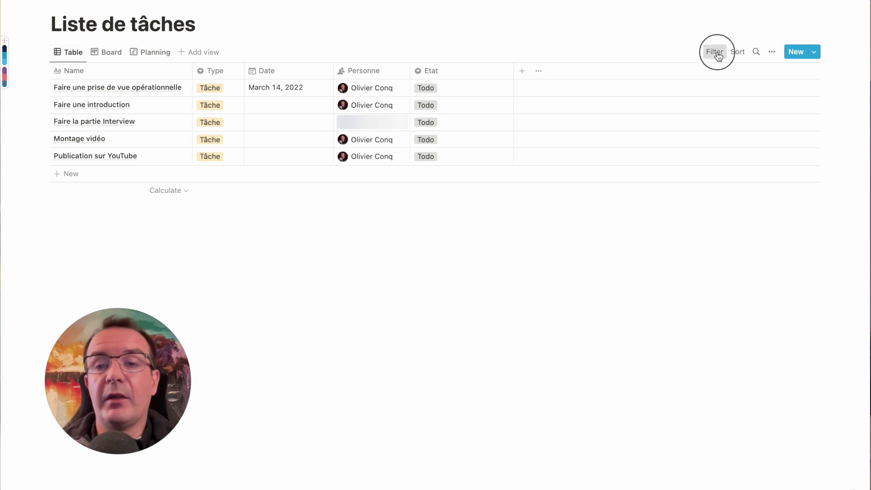
left_click(98, 76)
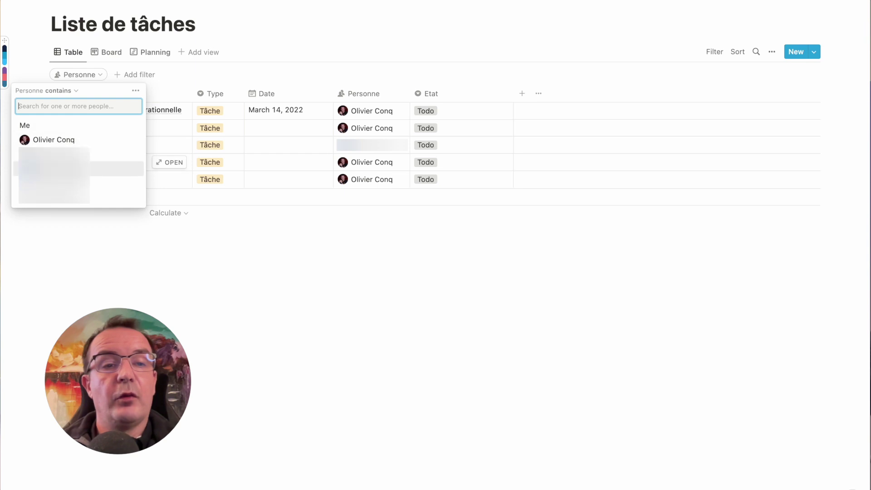
left_click(75, 141)
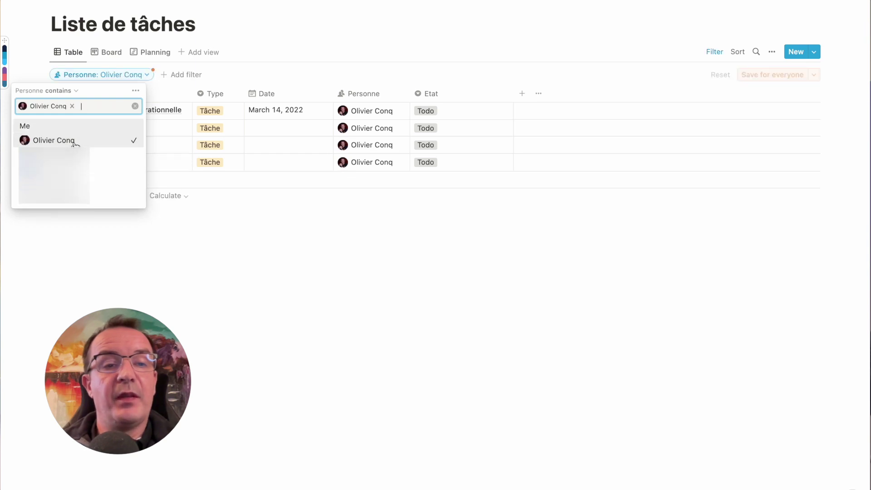
left_click(72, 157)
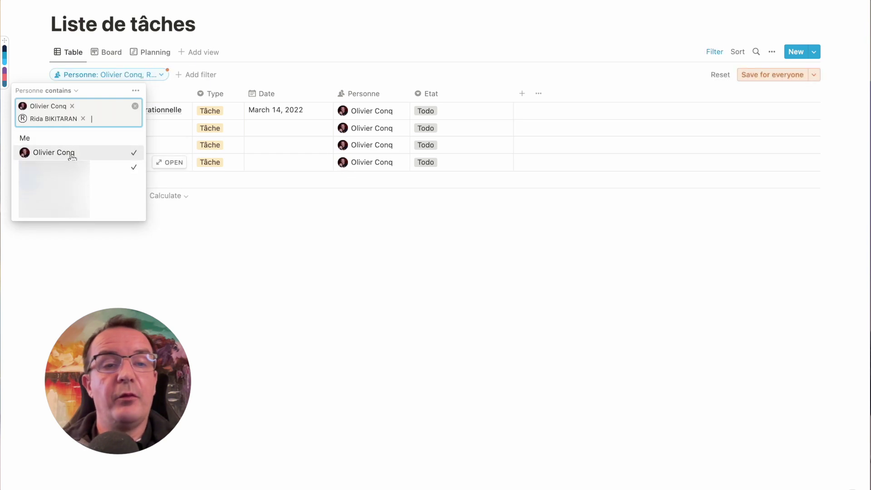
left_click(282, 47)
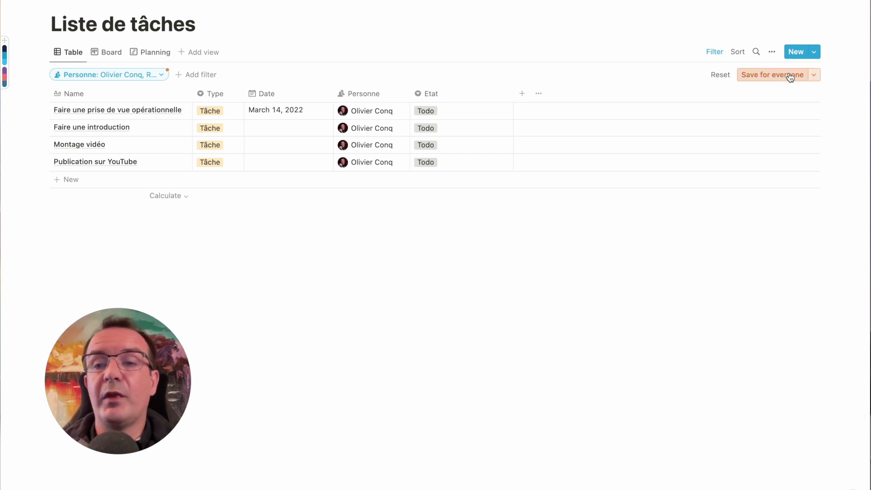
Look at the options for saving the Personne filter, and compare the Board and Planning views with the filtered Table view
left_click(814, 75)
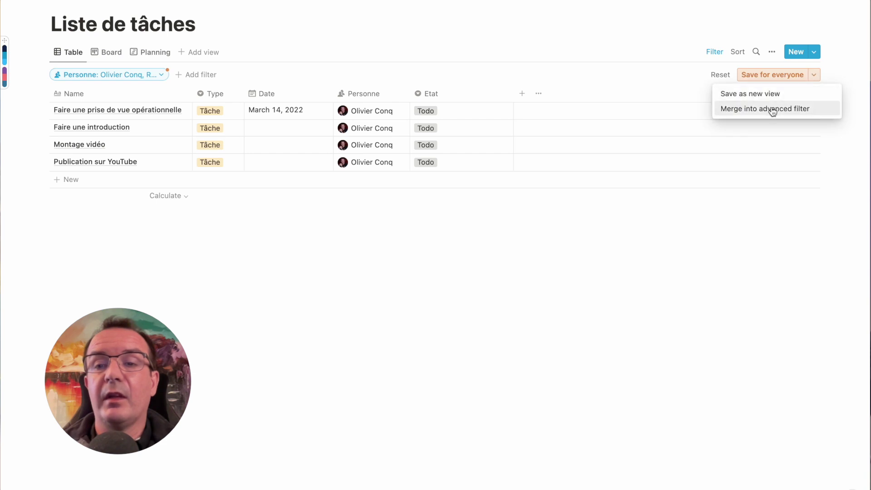
left_click(771, 7)
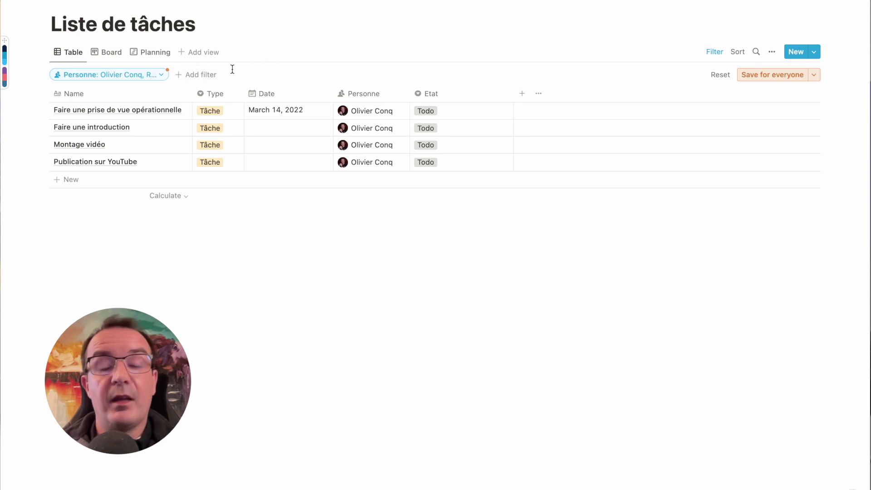
left_click(108, 55)
left_click(150, 53)
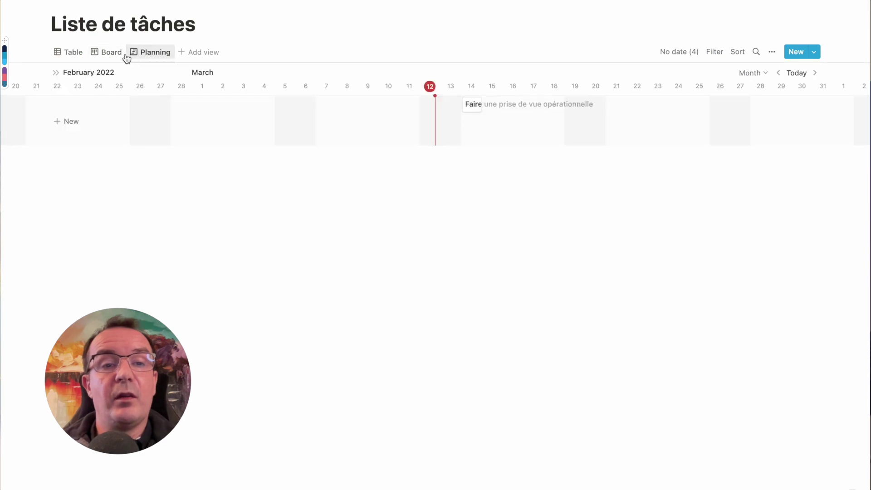
left_click(108, 53)
left_click(73, 53)
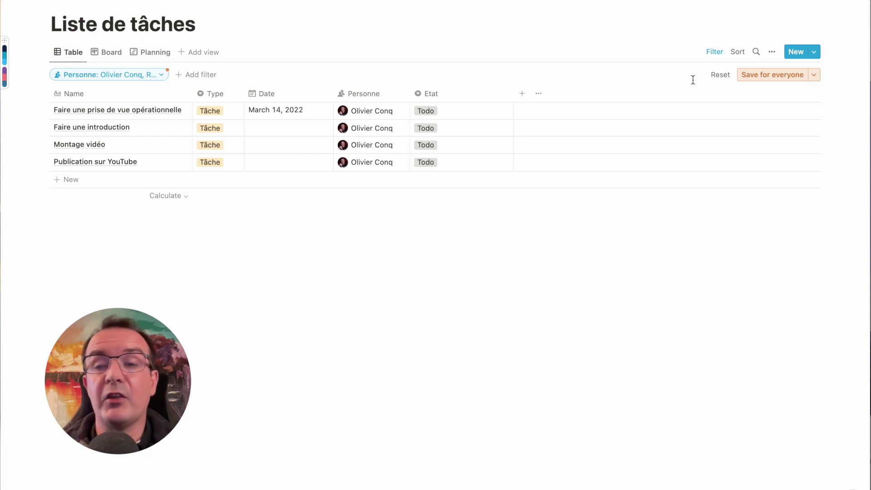
Reset the Personne filter, reapply it with the account owner and one other team member, and save it for everyone
left_click(721, 75)
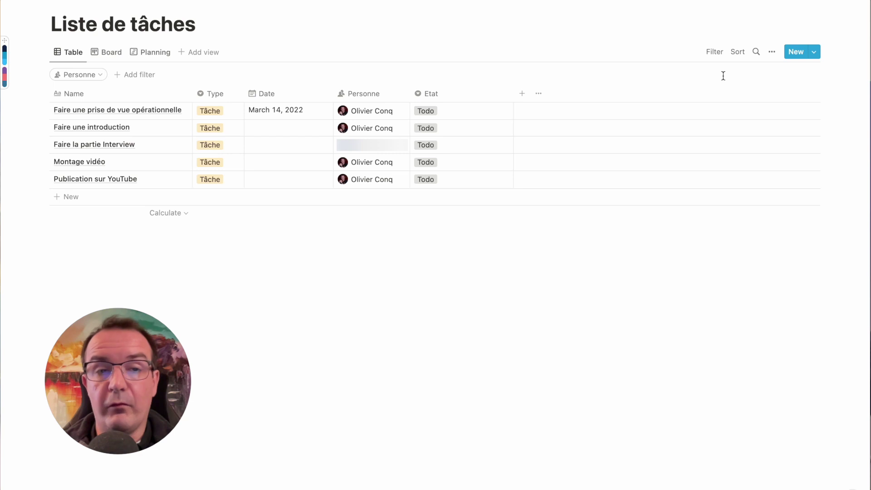
left_click(99, 75)
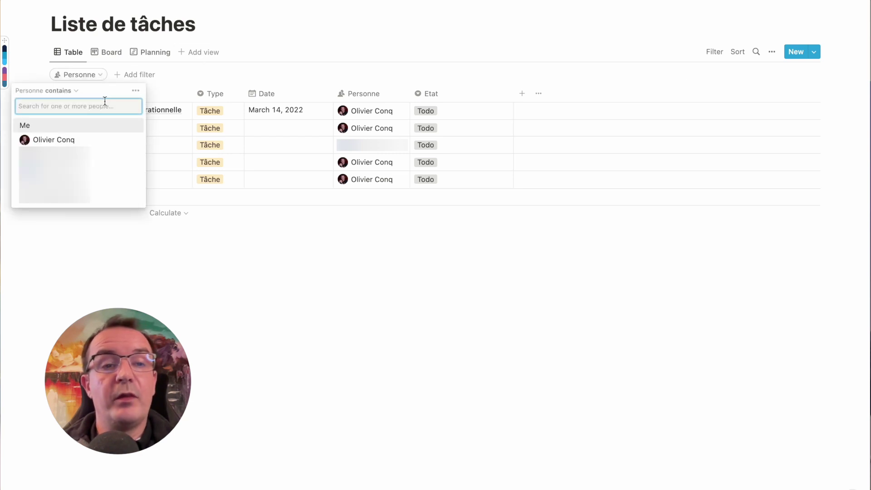
left_click(54, 140)
left_click(54, 154)
left_click(354, 37)
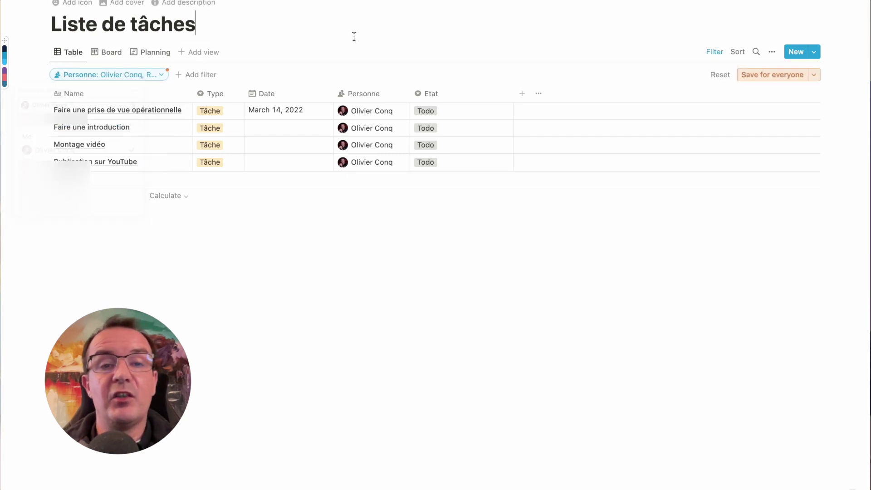
left_click(785, 78)
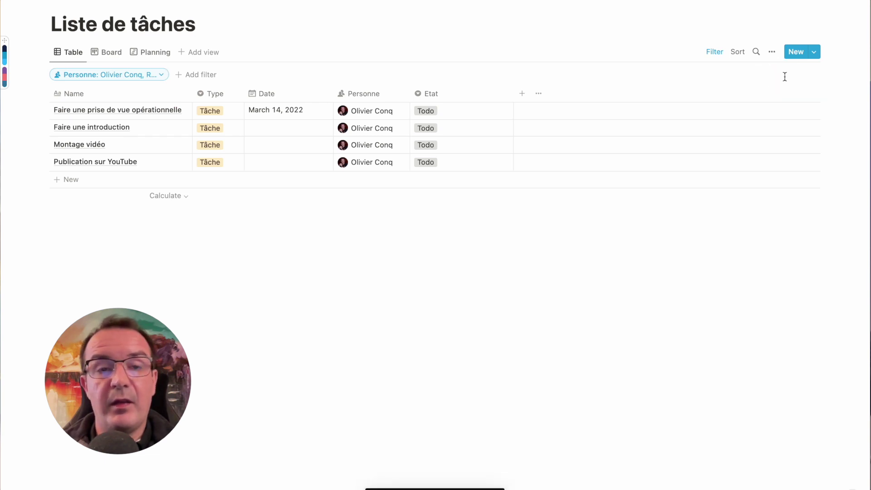
Check the Board view against the Table view, and inspect the people selected in the Table view's saved Personne filter
left_click(111, 58)
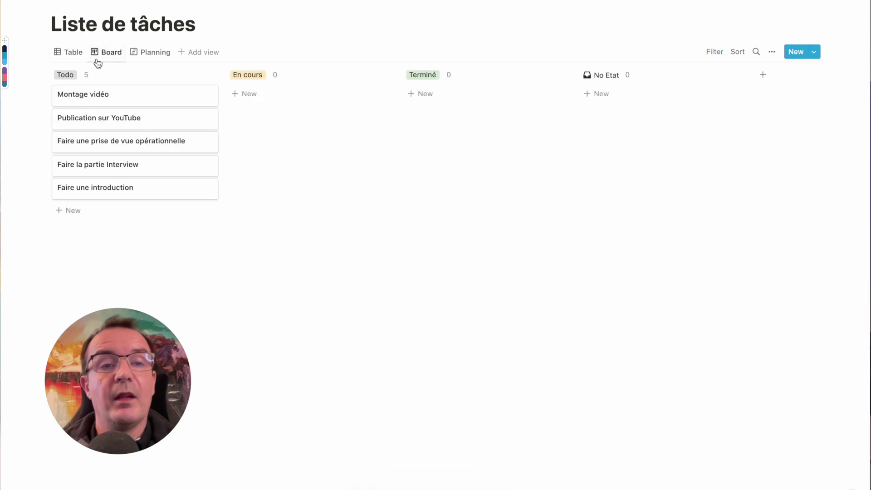
left_click(67, 55)
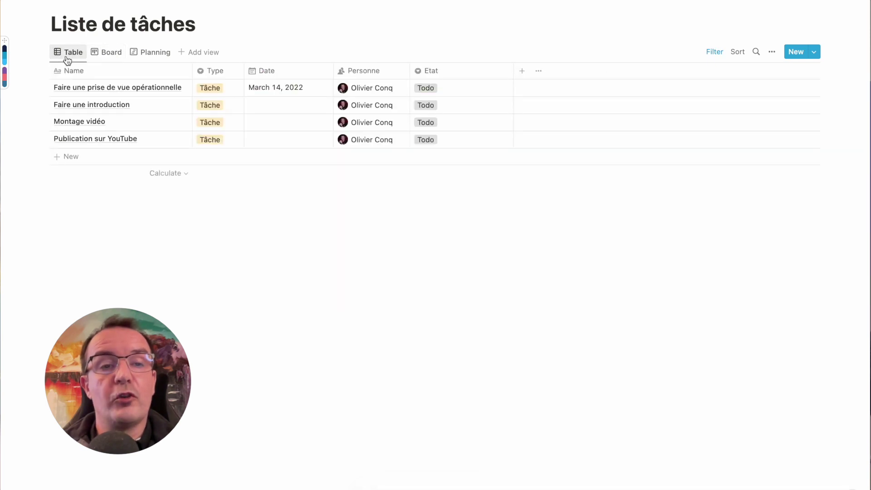
left_click(715, 52)
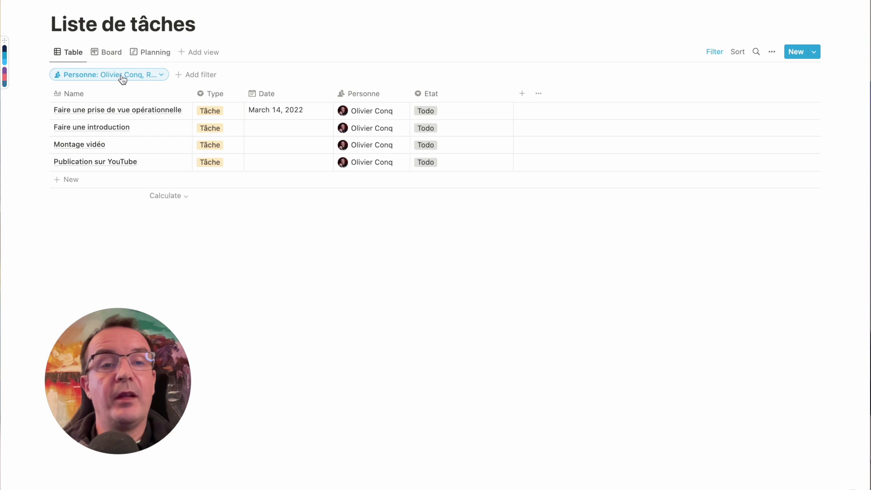
left_click(166, 78)
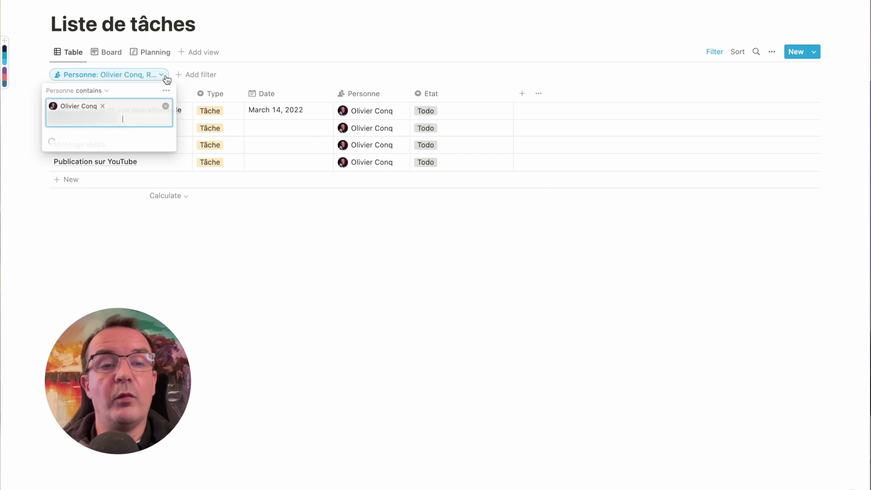
left_click(241, 49)
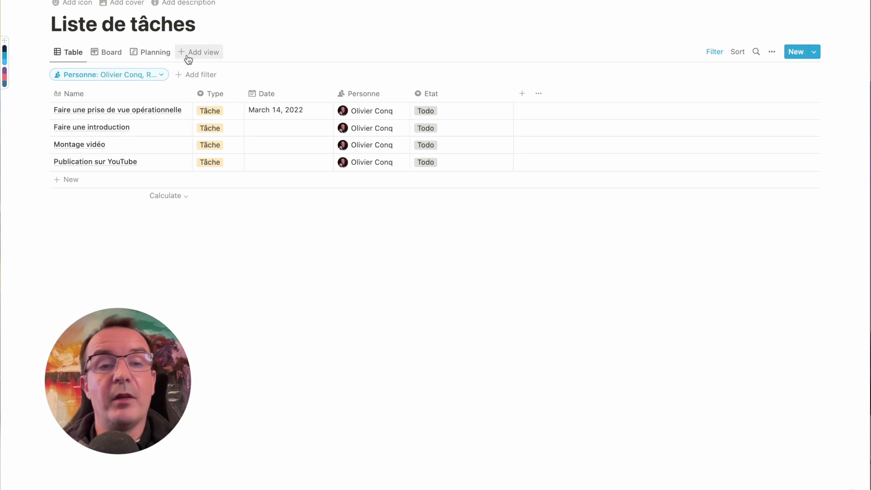
Change the Personne filter of the Table view to Me only and save it for everyone
left_click(162, 75)
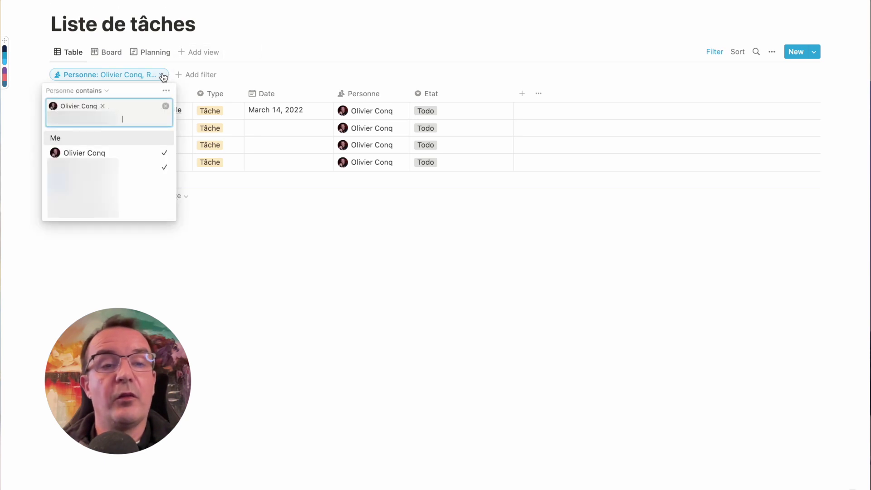
left_click(150, 155)
left_click(143, 155)
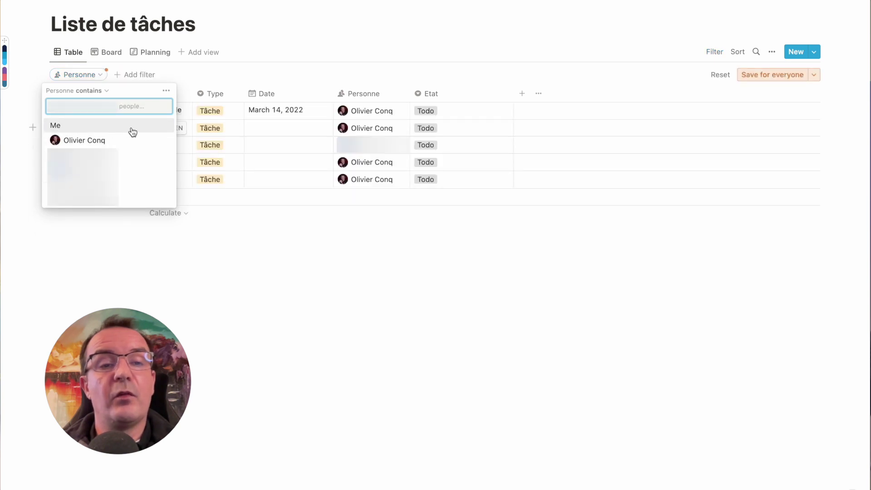
left_click(108, 126)
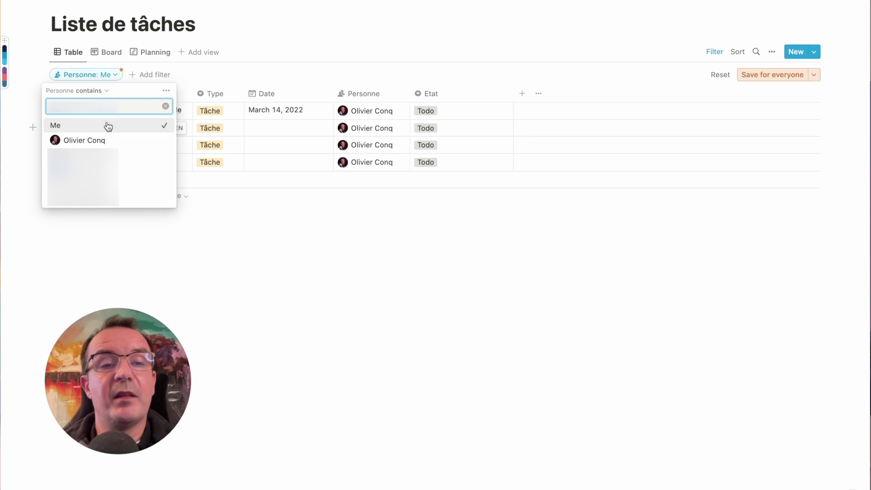
left_click(248, 45)
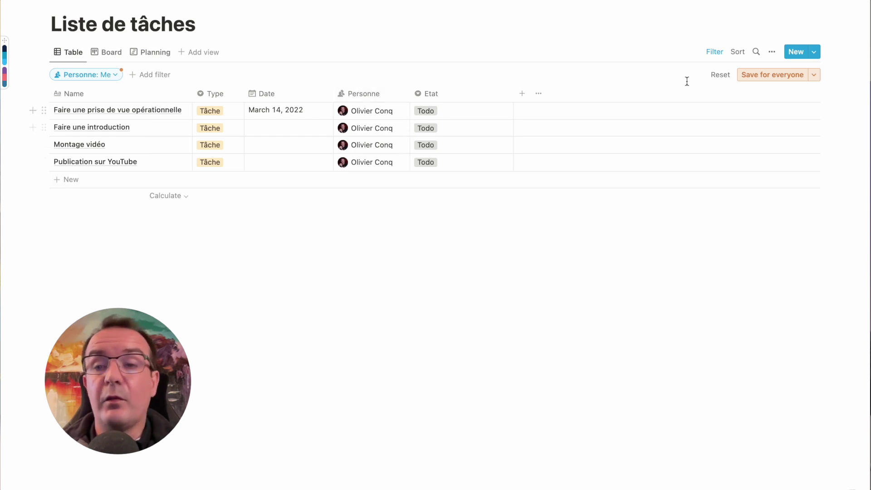
left_click(763, 77)
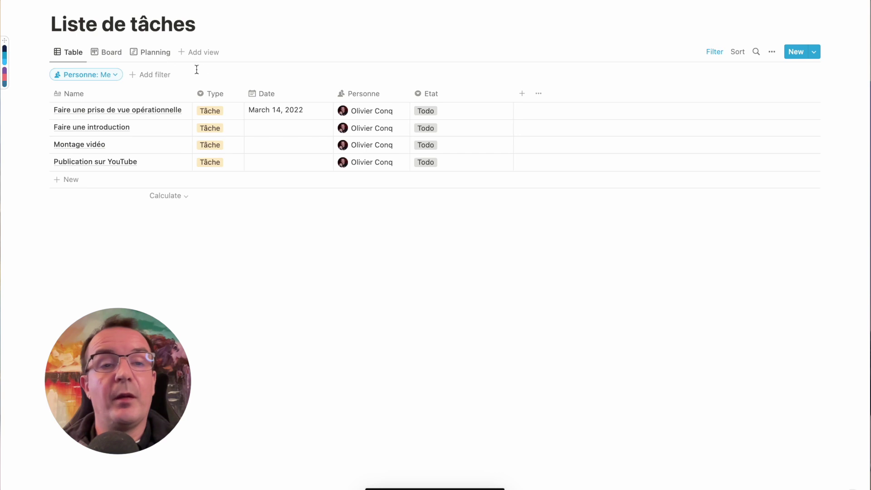
Rename the Table view as "Mes tâches"
left_click(68, 53)
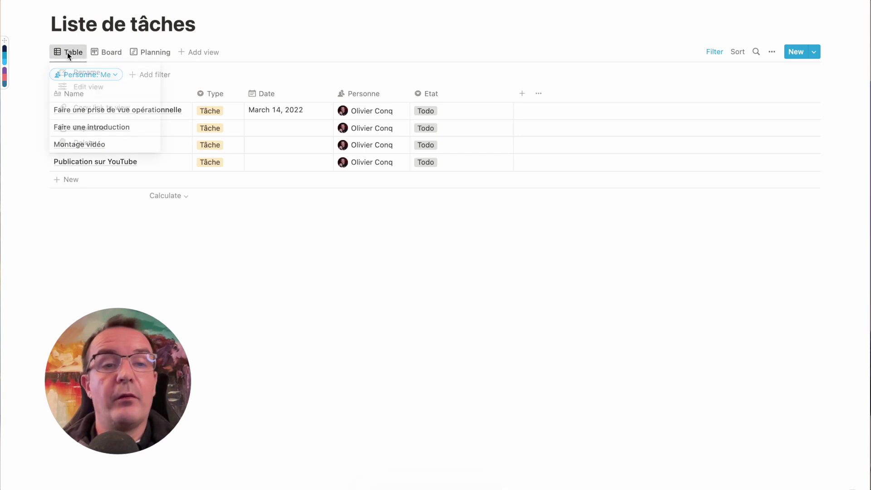
left_click(86, 74)
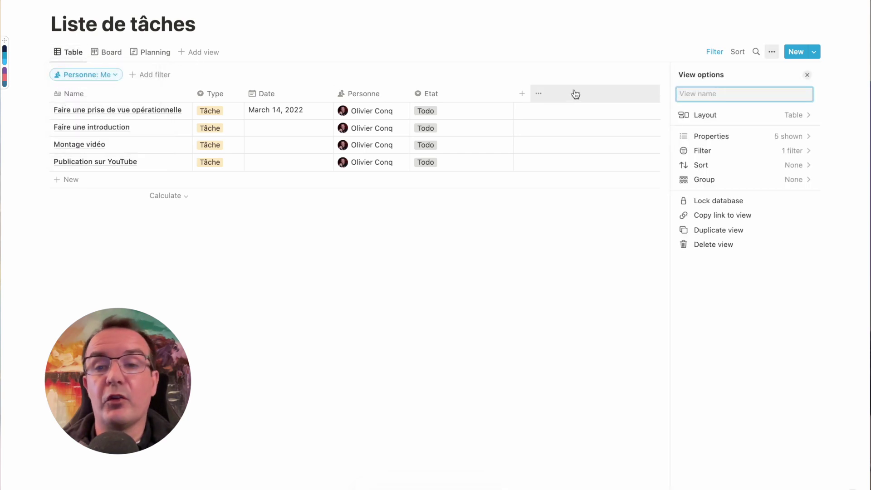
type("%es")
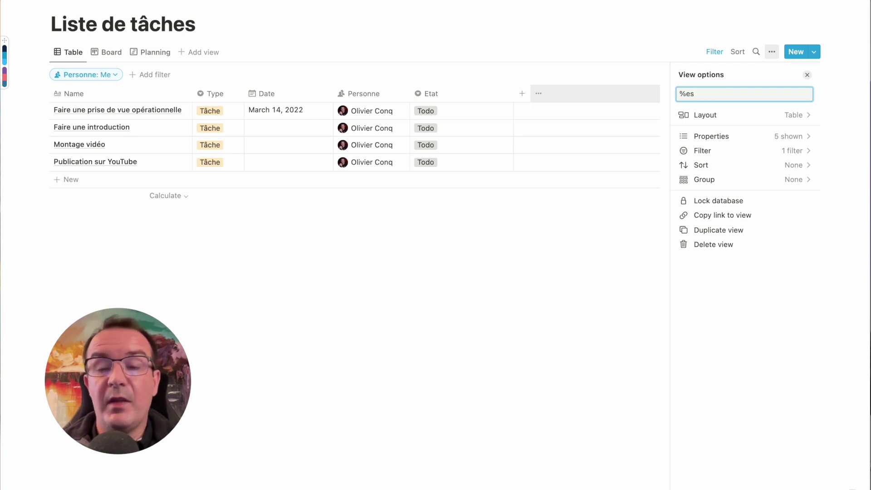
key("BackSpace")
key("BackSpace")
key("BackSpace")
type("Mes tâches")
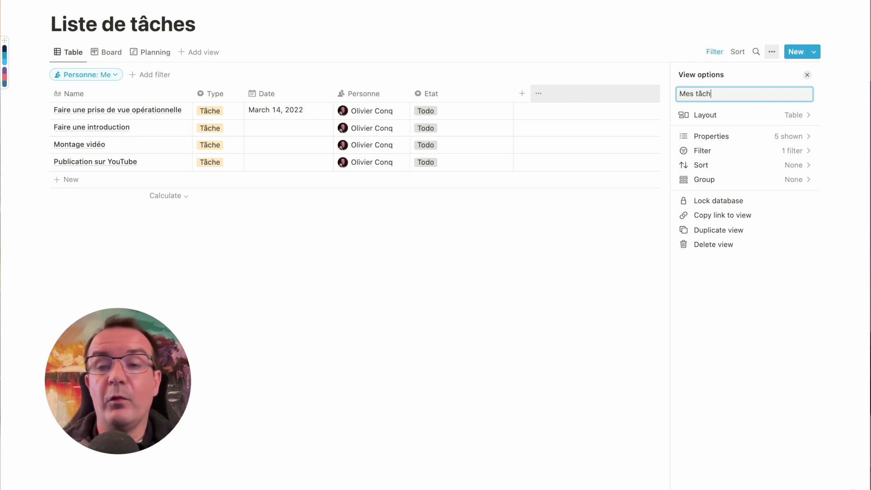
left_click(556, 53)
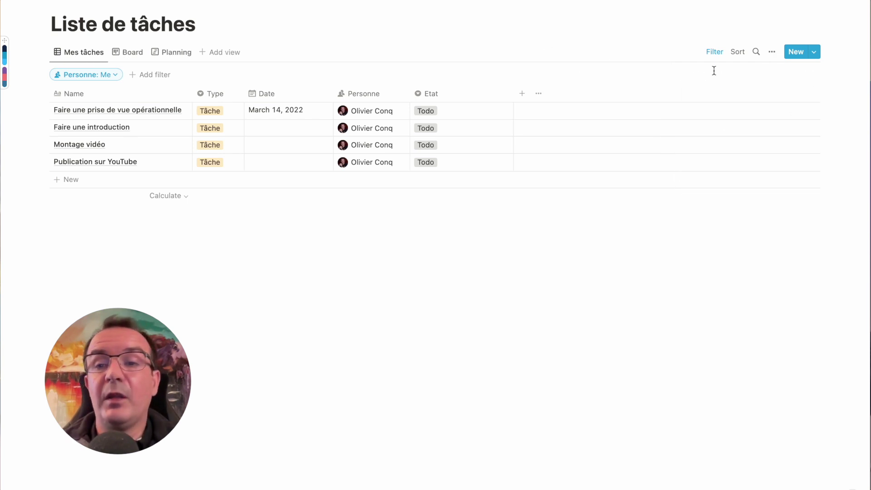
left_click(91, 52)
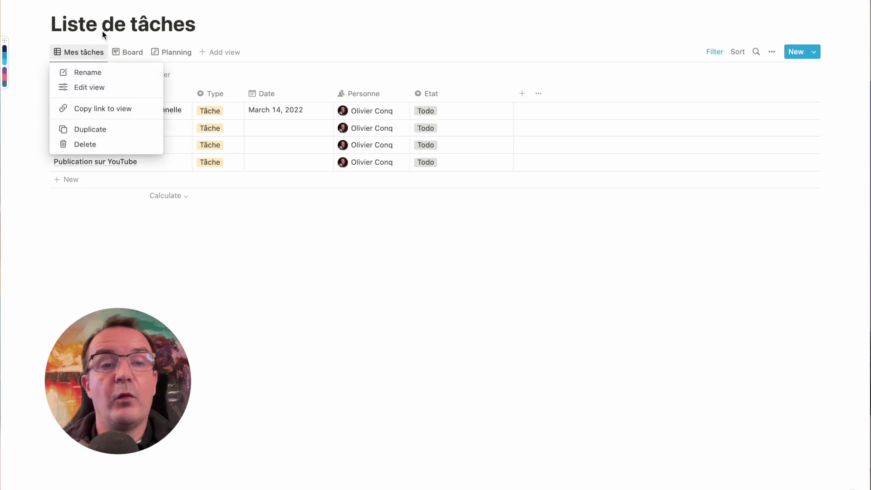
left_click(312, 29)
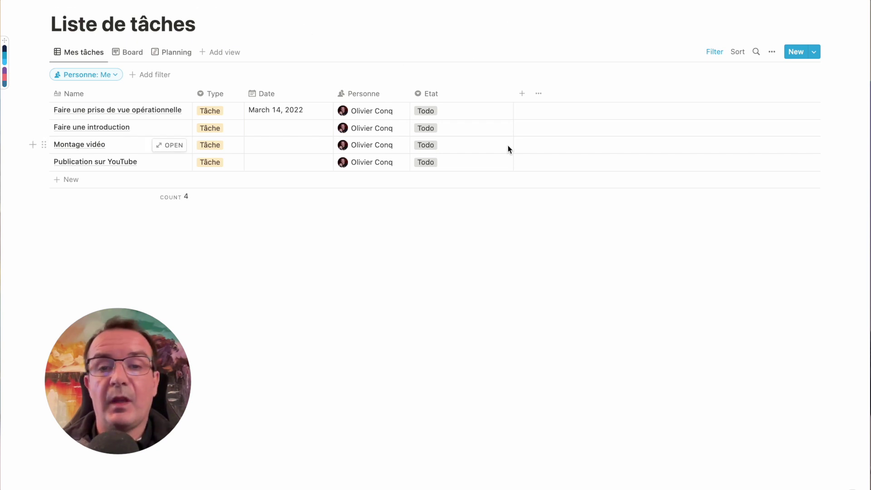
Narrow the Etat column and add a new property named "Priorité" of type Select after it
left_click_drag(513, 98, 449, 99)
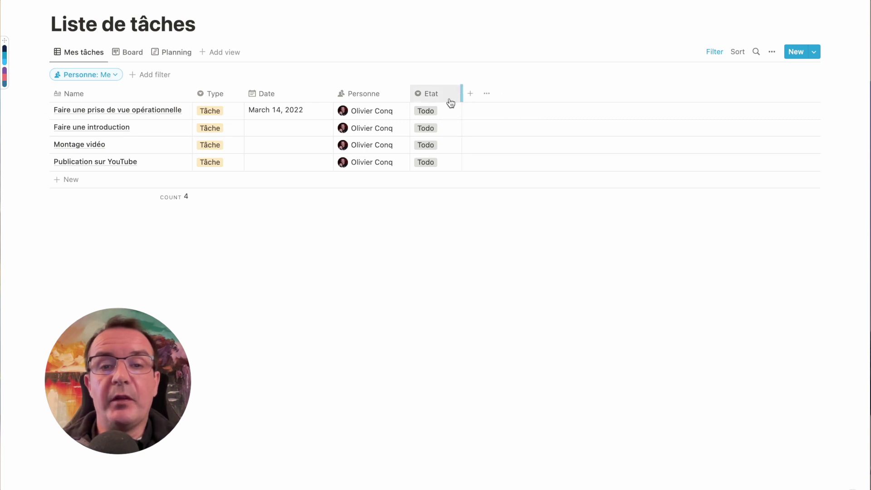
left_click(468, 96)
type("Priorité")
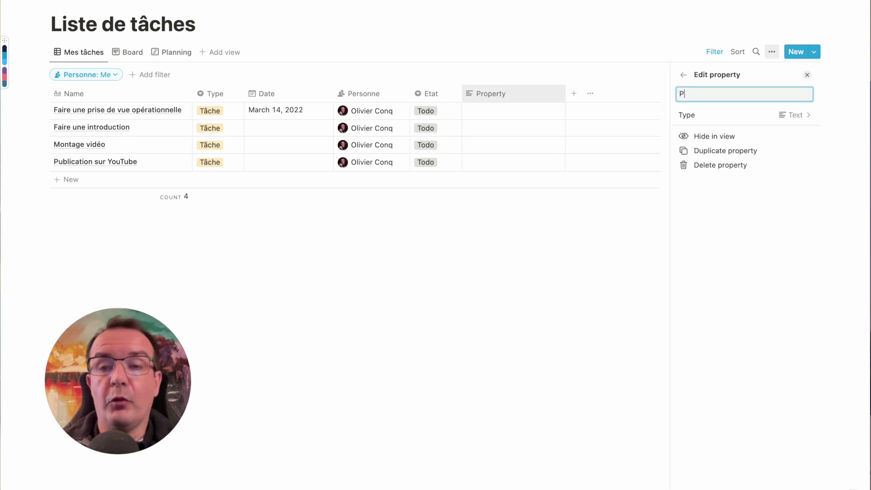
left_click(800, 115)
left_click(709, 200)
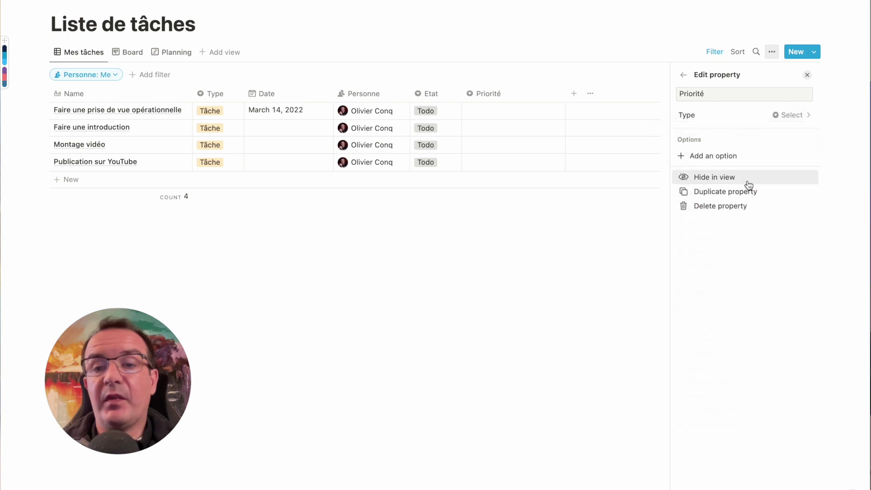
Add the options P1, P2 and P3 to the Priorité property and close its settings
left_click(736, 160)
type("P1")
key("Return")
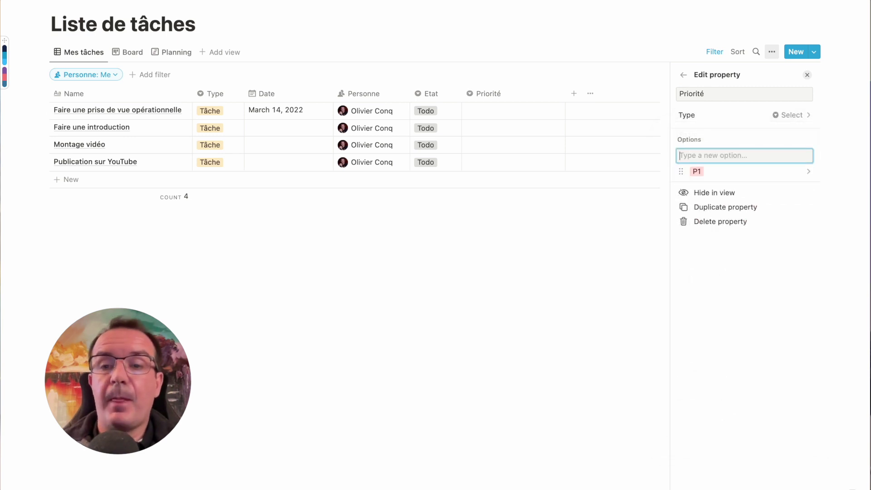
type("P2")
key("Return")
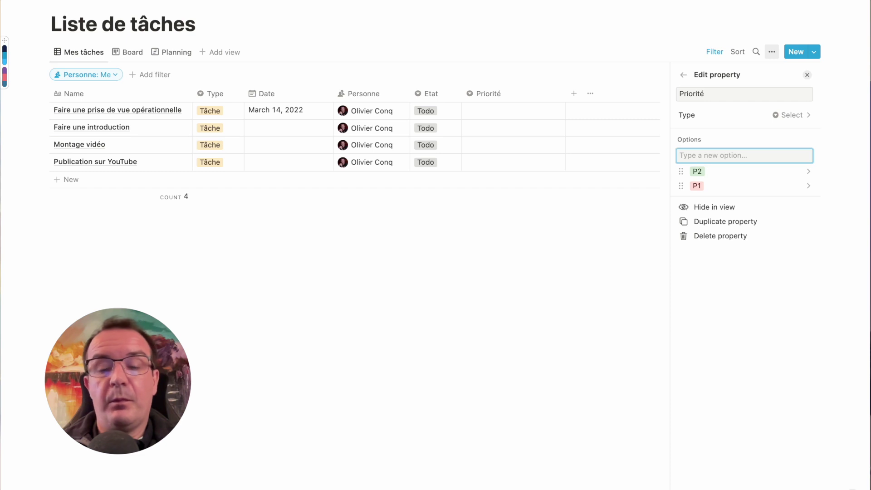
type("P3")
key("Return")
key("Escape")
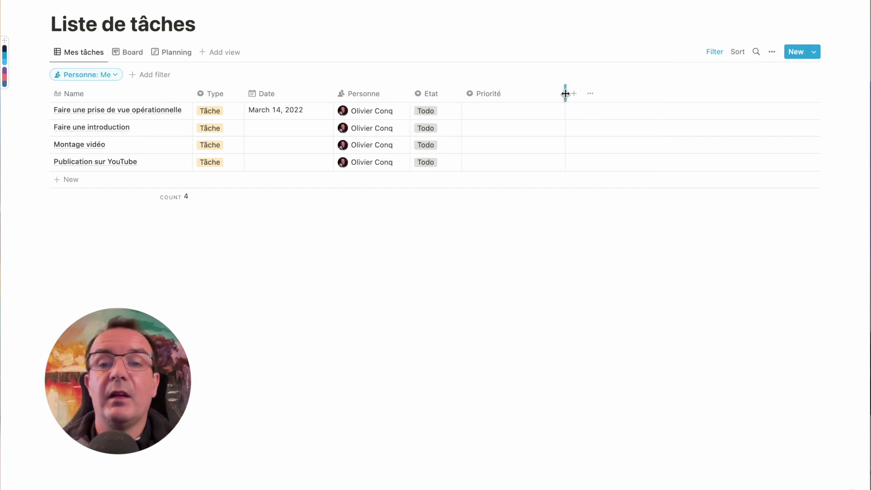
Narrow the Priorité column and set P1 for the prise de vue and introduction tasks, P2 for Montage vidéo and Publication sur YouTube
left_click_drag(565, 93, 513, 94)
left_click(494, 111)
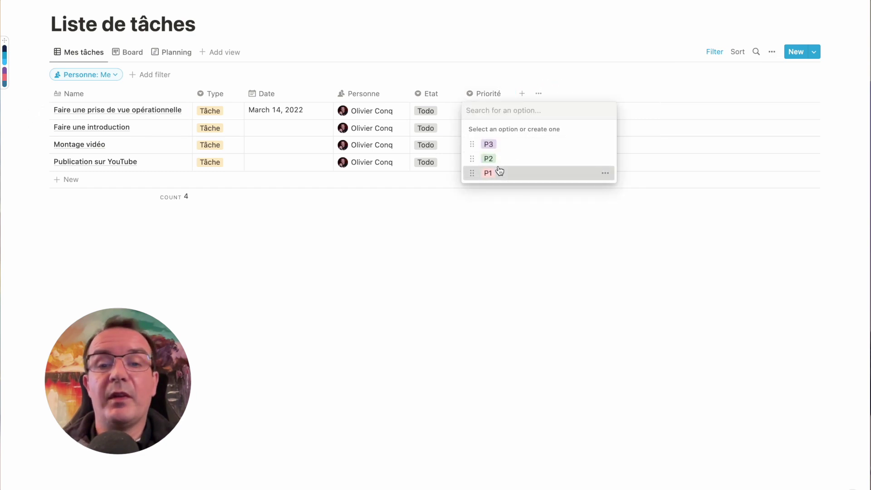
left_click(499, 171)
left_click(492, 127)
left_click(497, 189)
left_click(488, 146)
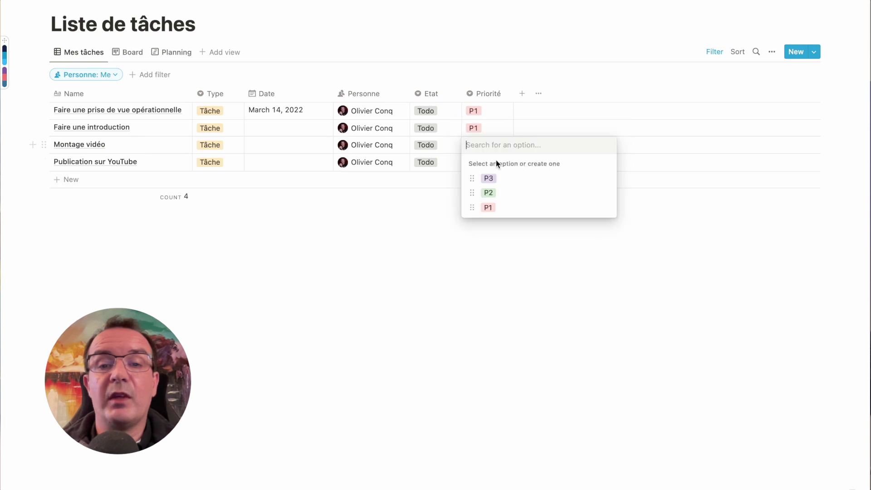
left_click(501, 193)
left_click(494, 209)
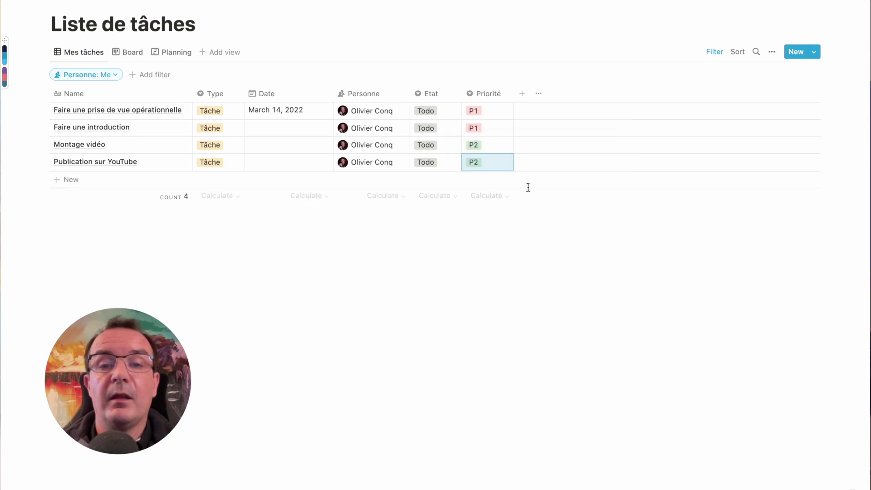
Try filtering the Mes tâches view to Priorité P1 and reset the unsaved filter
left_click(164, 75)
left_click(108, 174)
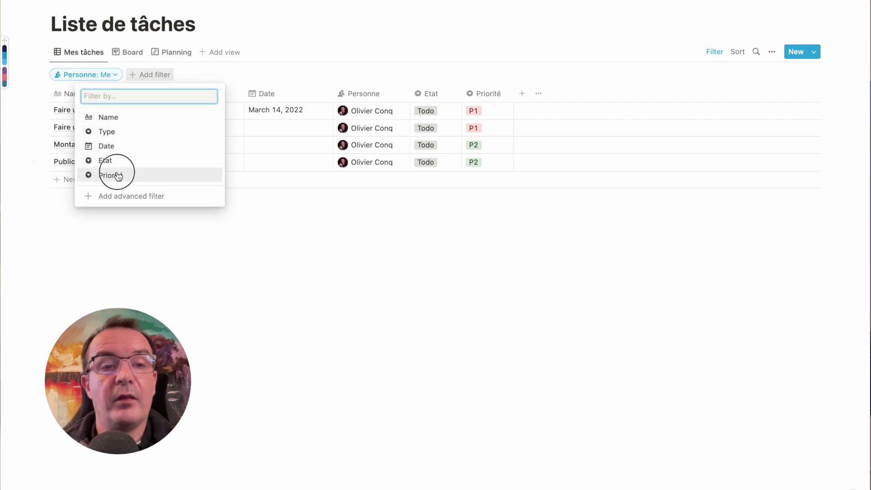
left_click(113, 155)
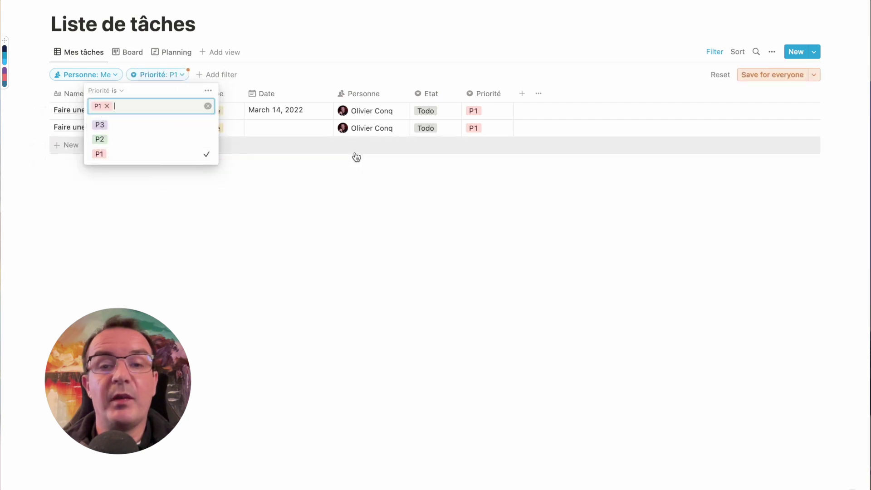
left_click(370, 178)
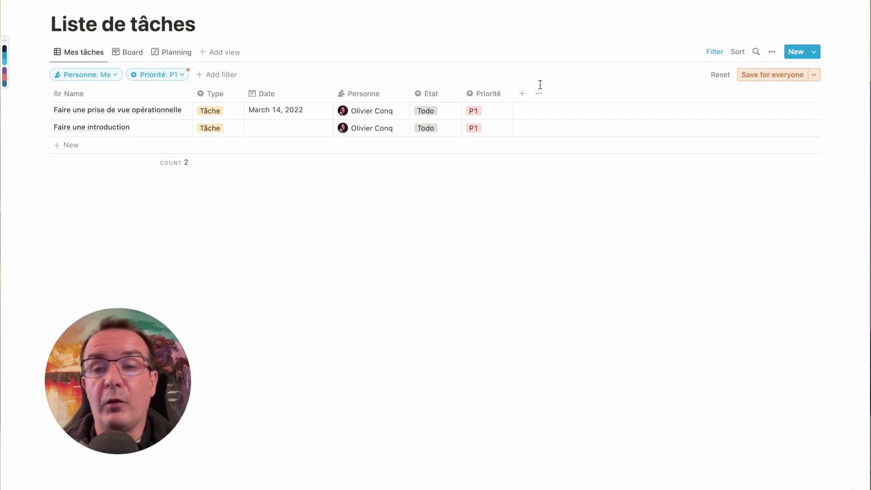
left_click(720, 75)
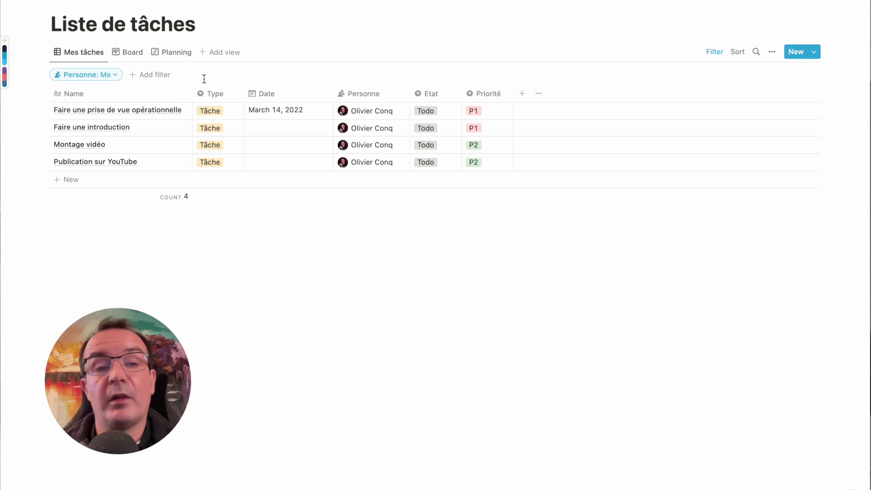
Add a Priorité filter for P1 to the Mes tâches view and save the result as a new view
left_click(149, 74)
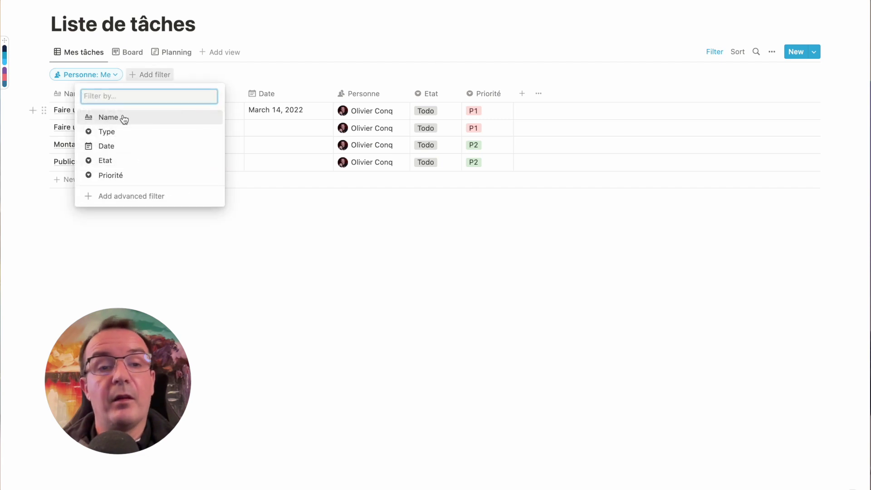
left_click(132, 175)
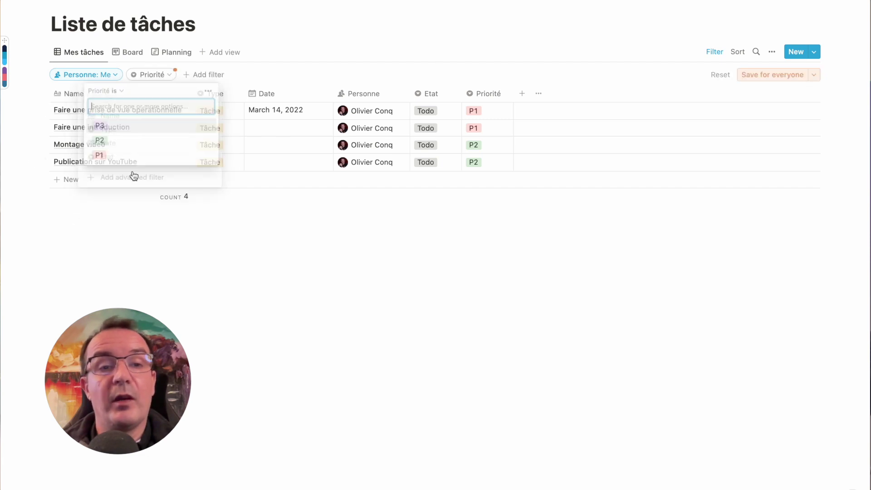
left_click(125, 154)
left_click(814, 74)
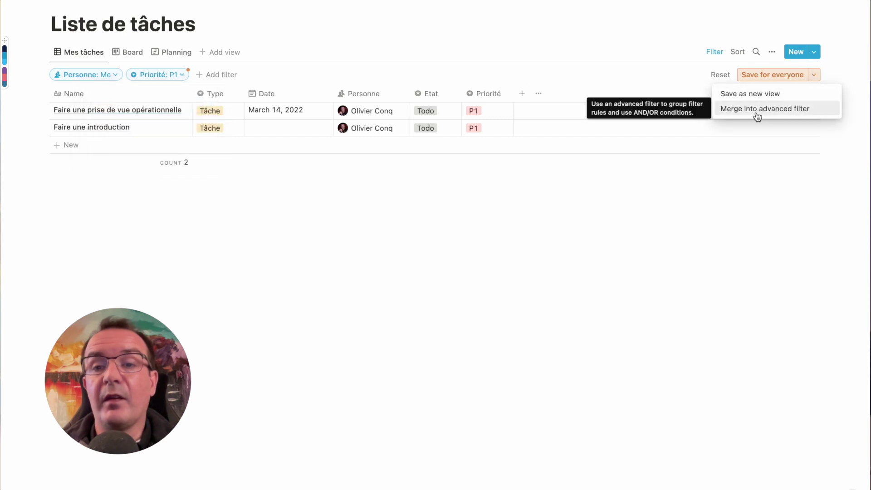
left_click(756, 93)
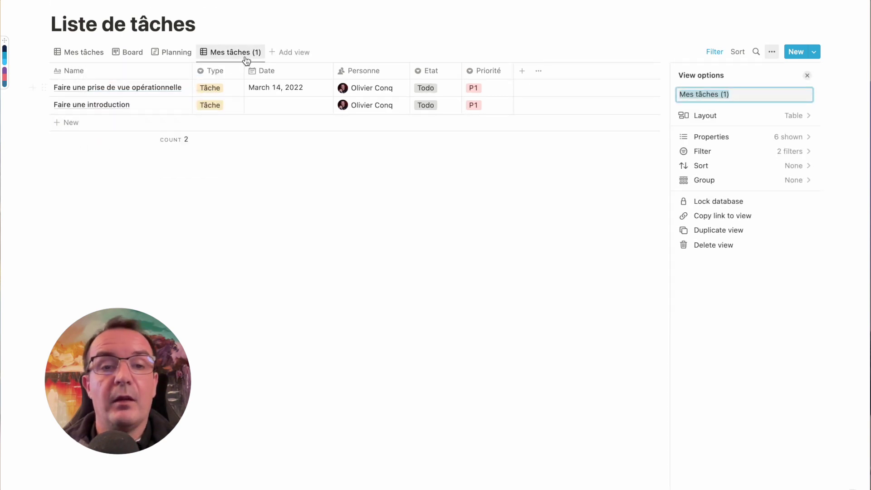
Rename the new filtered view as "Priorité 1" and close its view options
left_click(245, 57)
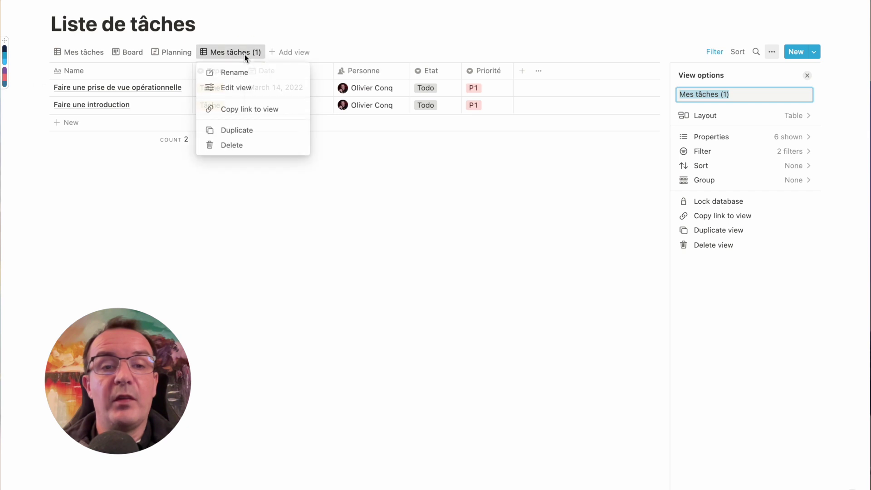
left_click(683, 93)
type("Pri")
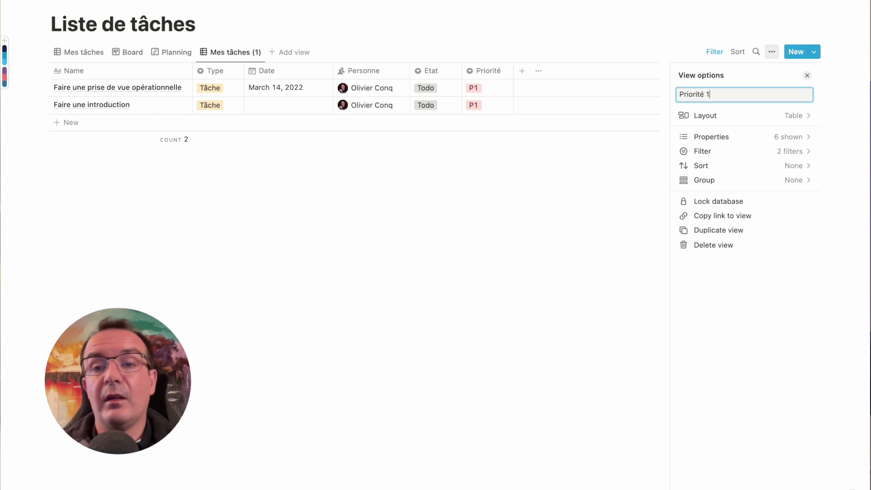
type("orité 1")
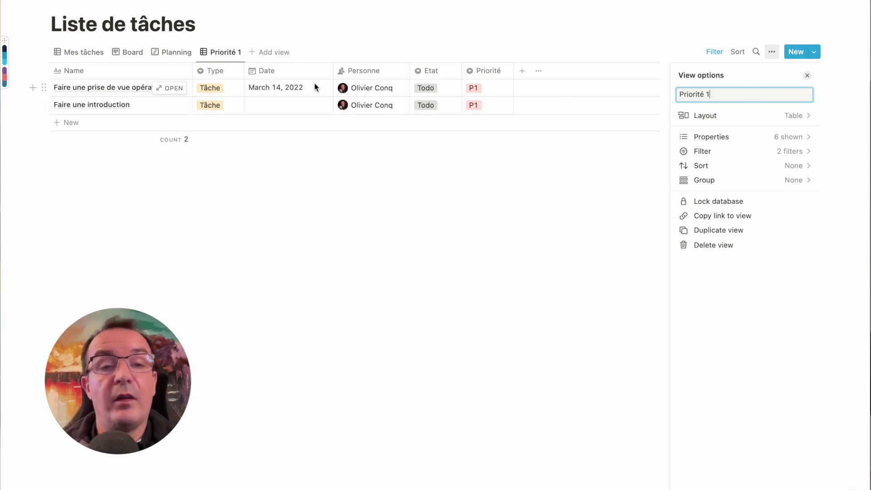
left_click(807, 75)
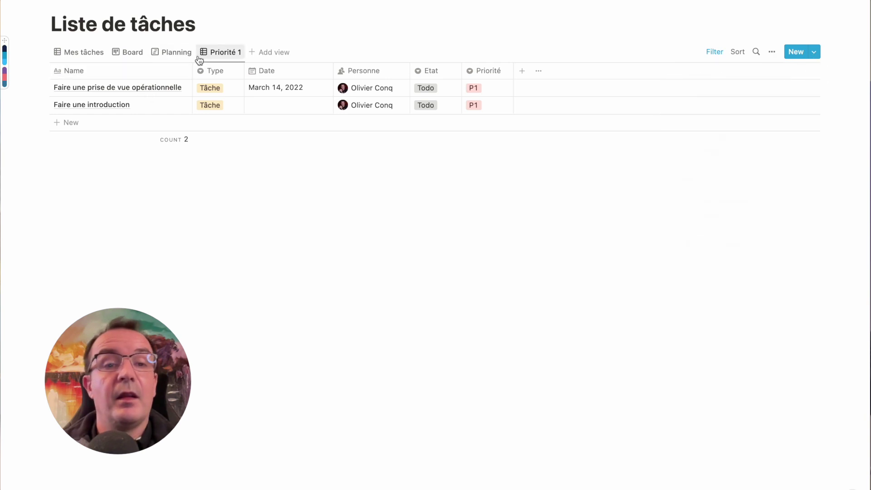
Show the filters of the Priorité 1 view and add P2 to its Priorité filter alongside P1
left_click(714, 52)
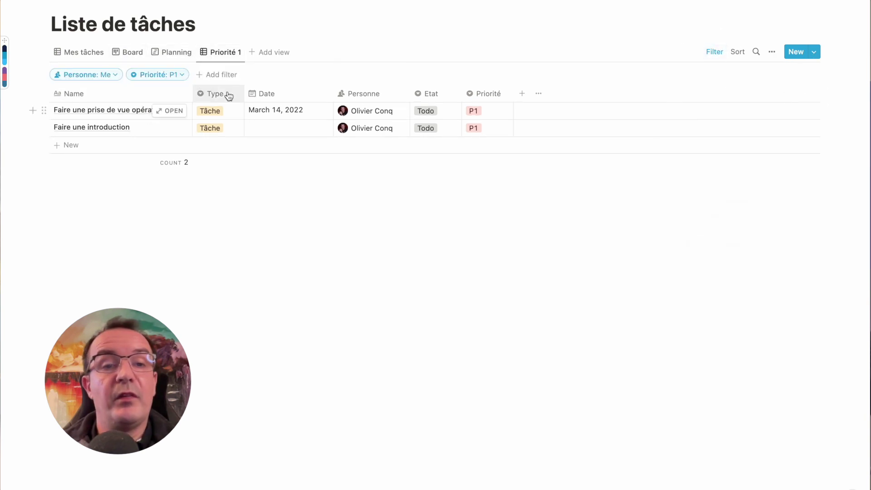
left_click(183, 76)
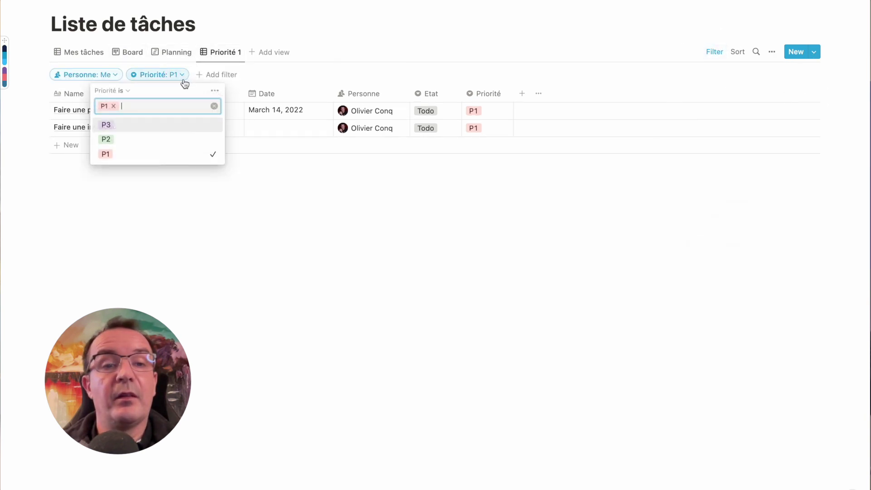
left_click(119, 140)
left_click(595, 79)
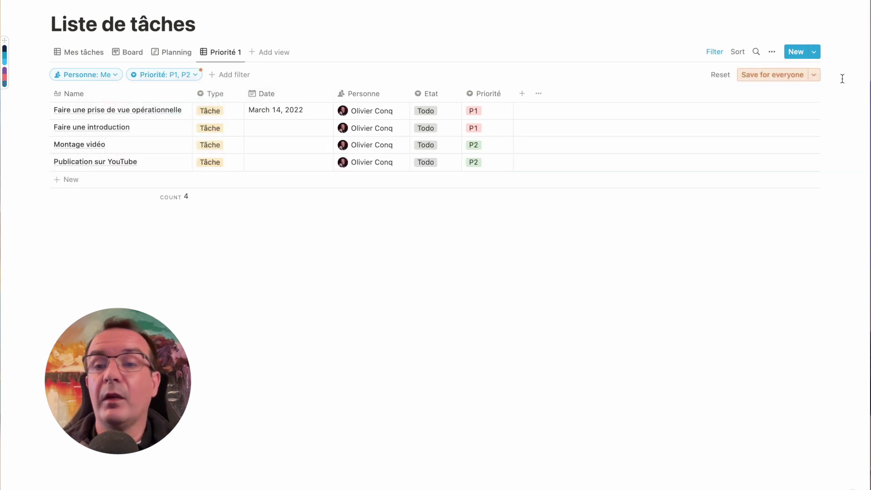
Merge the Personne and Priorité filters into an advanced filter and turn the Priorité rule into a nested group
left_click(814, 75)
left_click(770, 111)
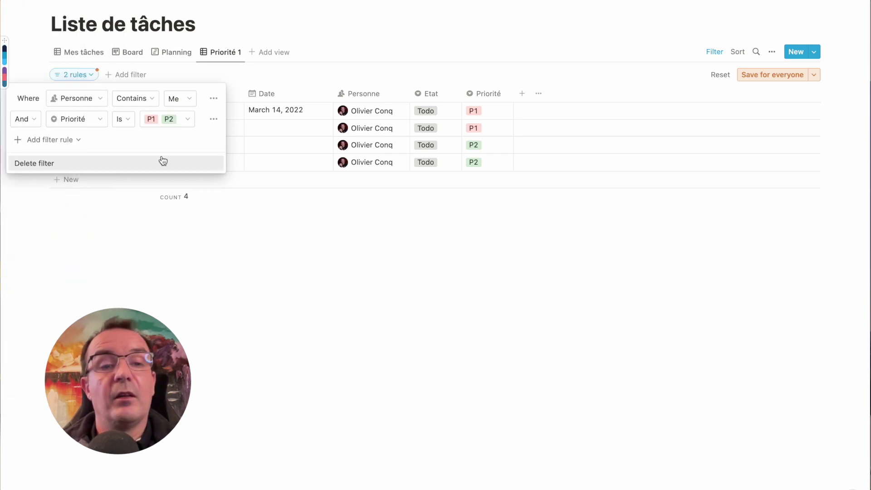
left_click(213, 119)
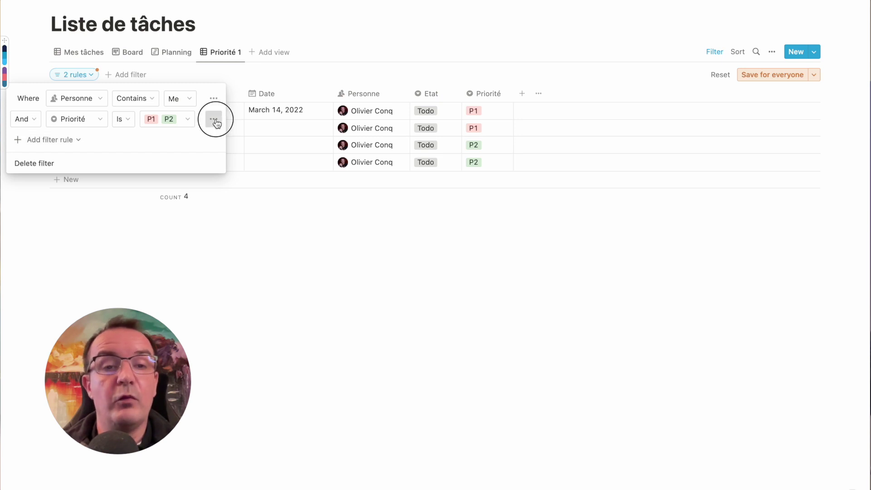
left_click(215, 168)
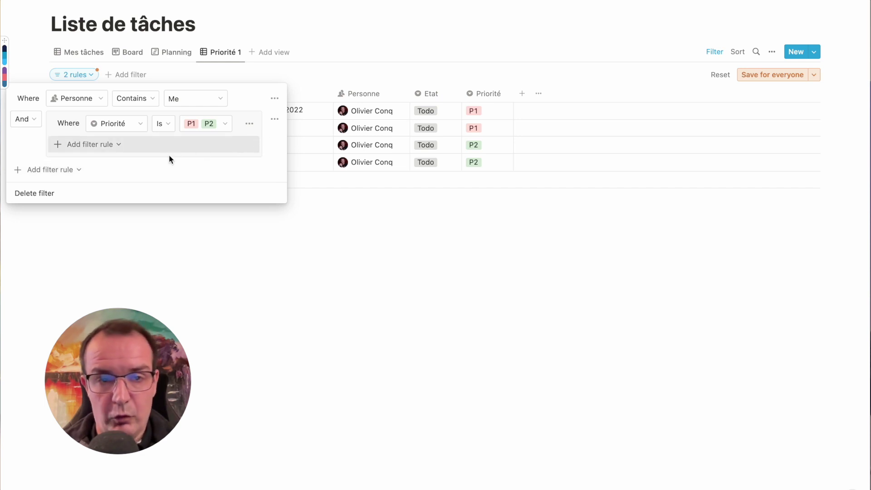
left_click(301, 78)
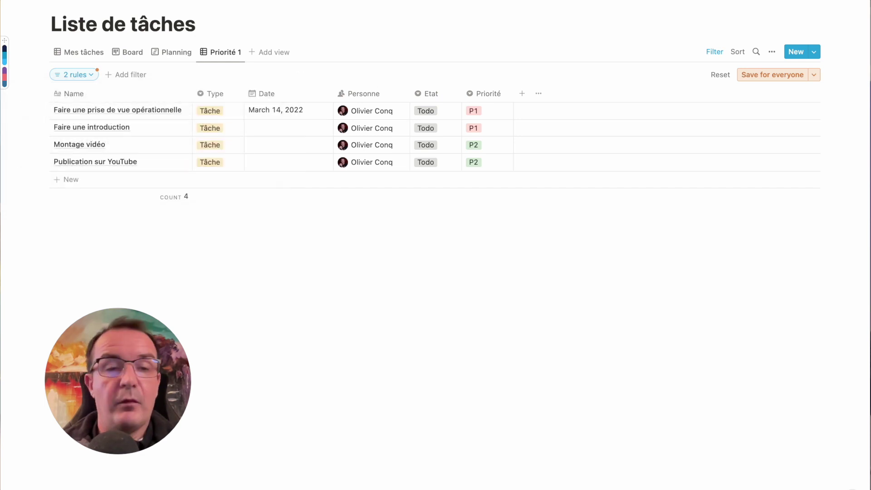
Review the advanced filter's Personne rule and nested Priorité group
left_click(90, 76)
left_click(91, 76)
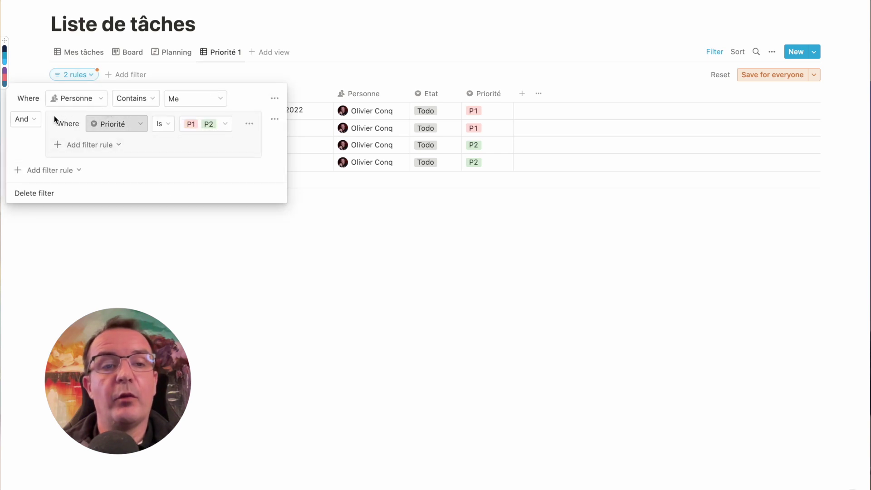
left_click(328, 27)
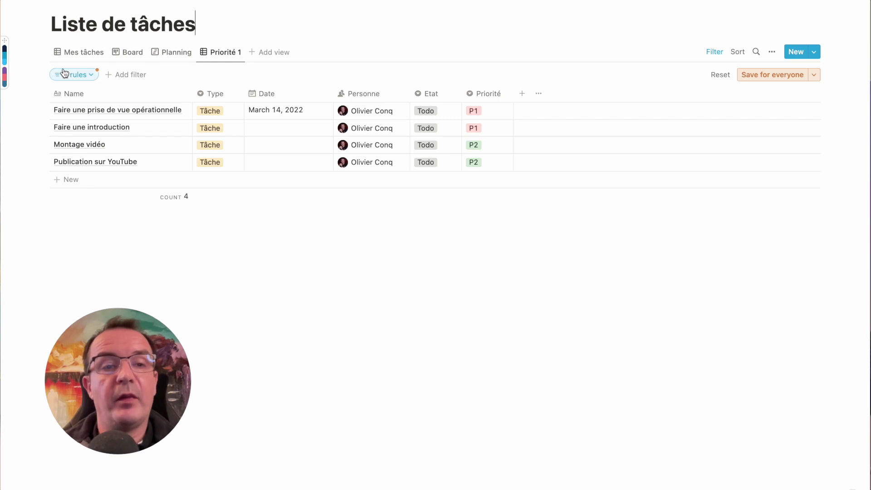
left_click(94, 76)
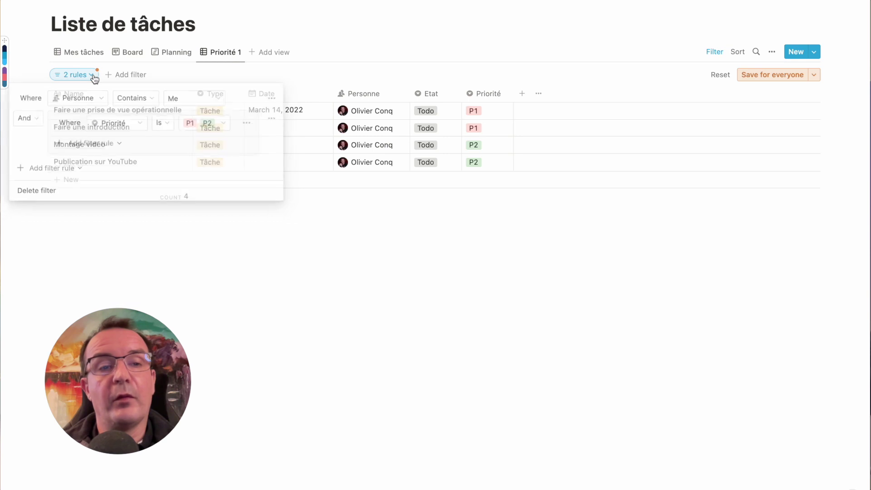
Add a separate Type filter set to Tâche next to the advanced filter
left_click(119, 74)
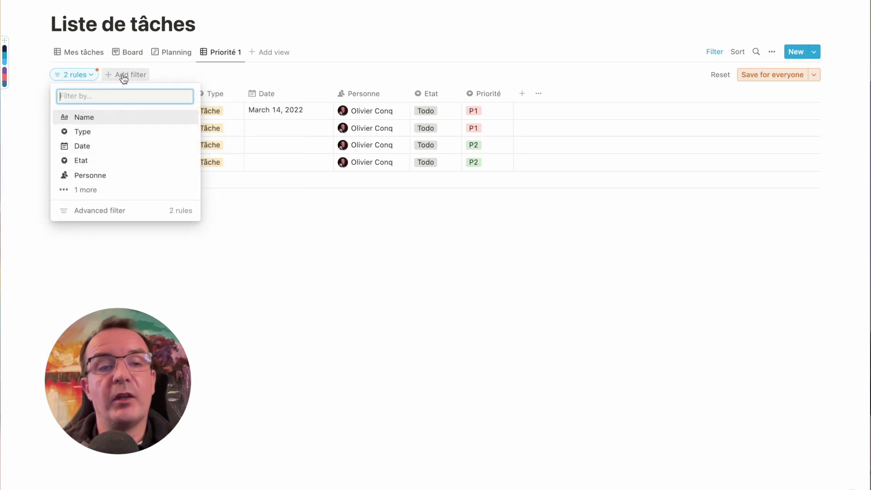
left_click(89, 131)
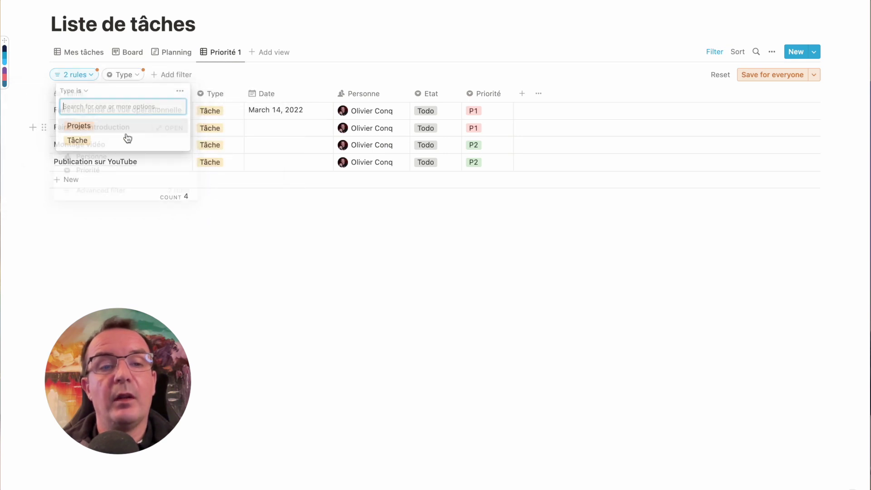
left_click(75, 139)
left_click(232, 77)
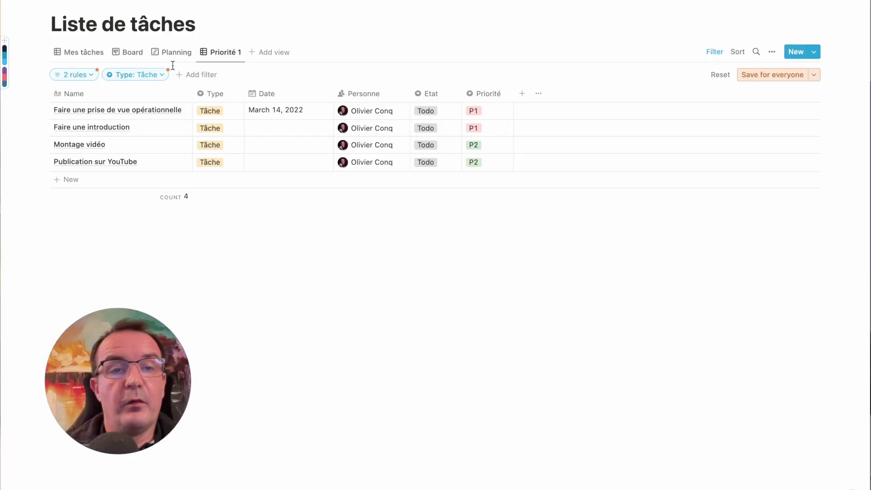
Switch to the Mes tâches view and add a sort by Date in its view options
left_click(88, 53)
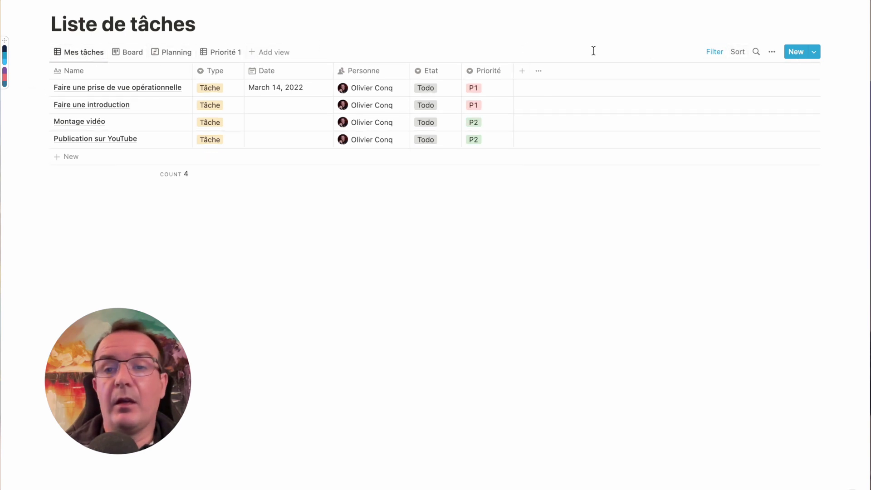
left_click(79, 53)
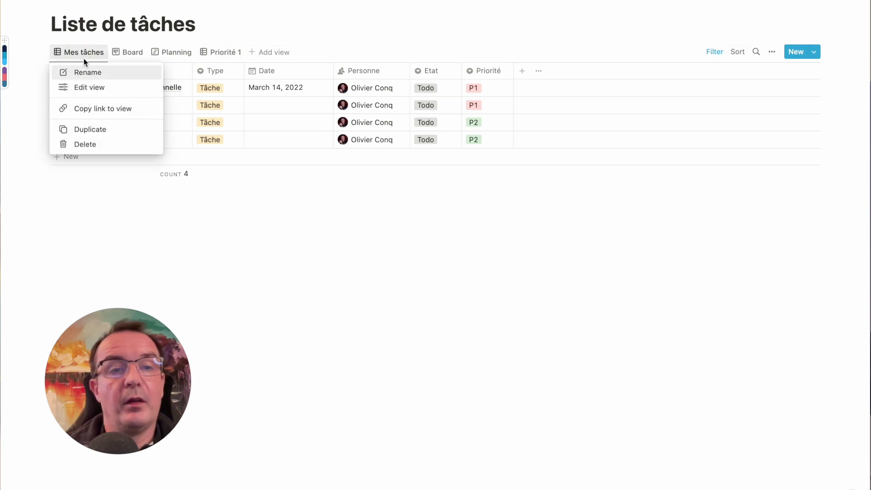
left_click(88, 89)
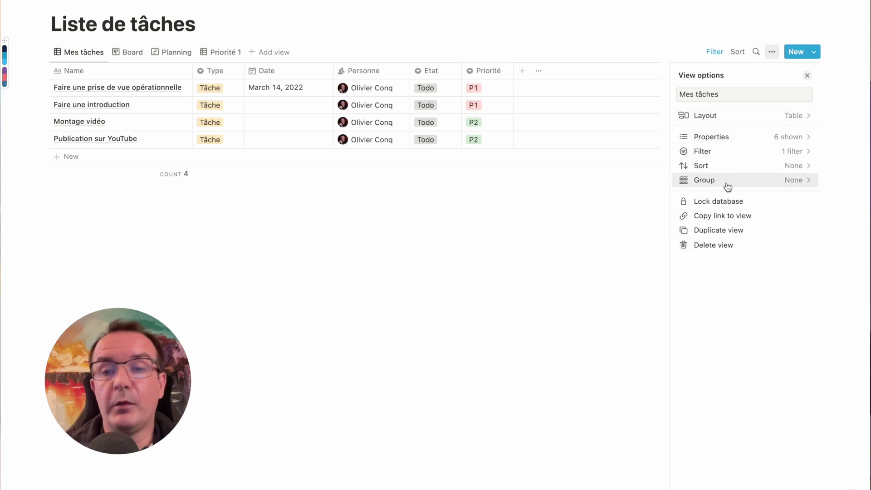
left_click(797, 166)
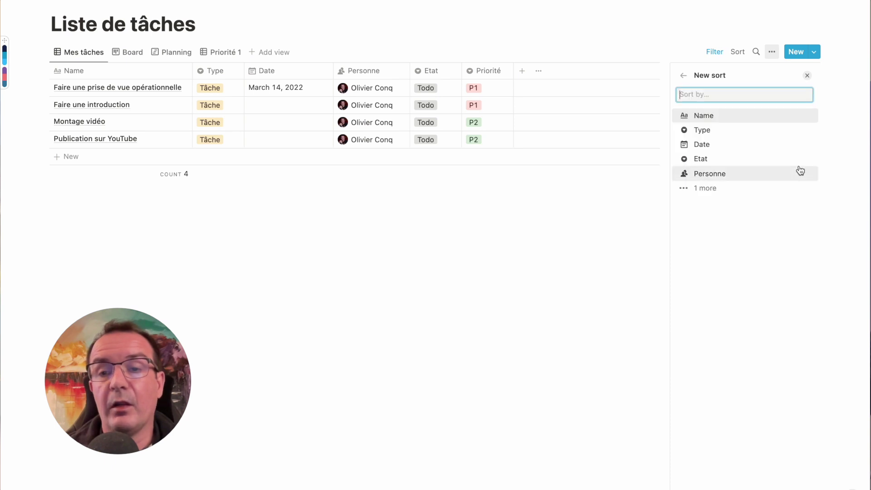
left_click(729, 144)
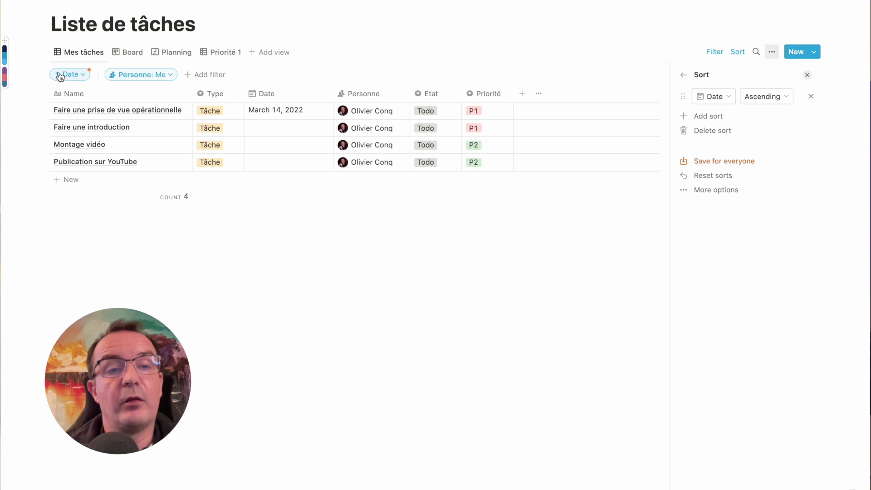
Set the Date sort to Descending and save it for everyone
left_click(84, 74)
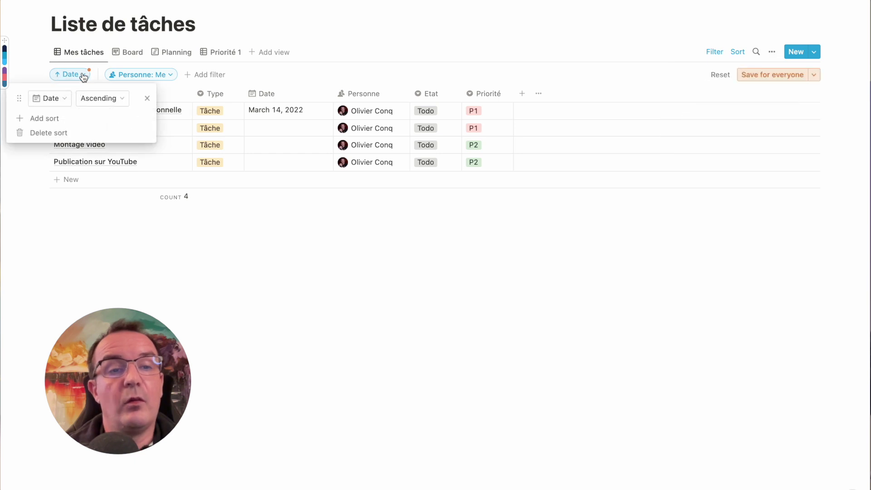
left_click(119, 100)
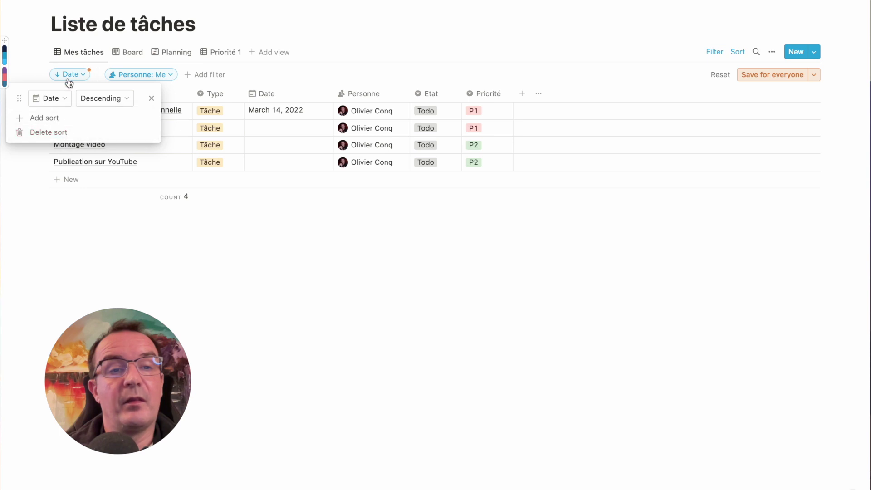
left_click(303, 42)
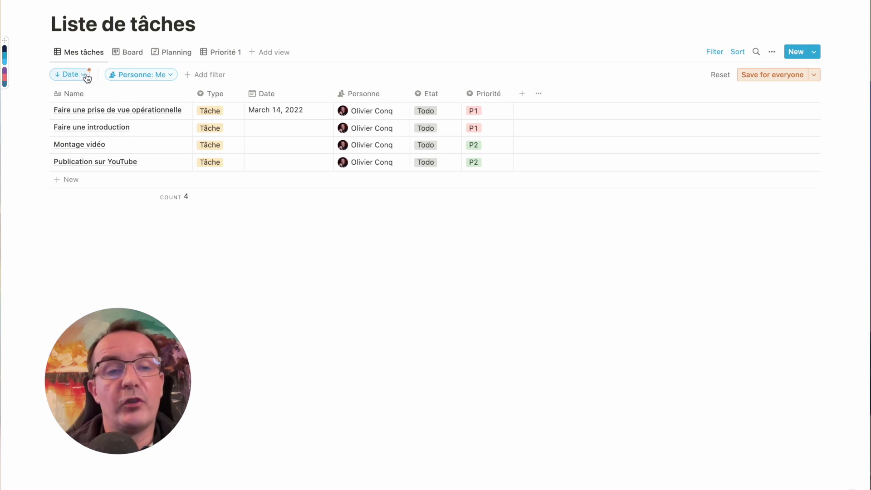
left_click(762, 77)
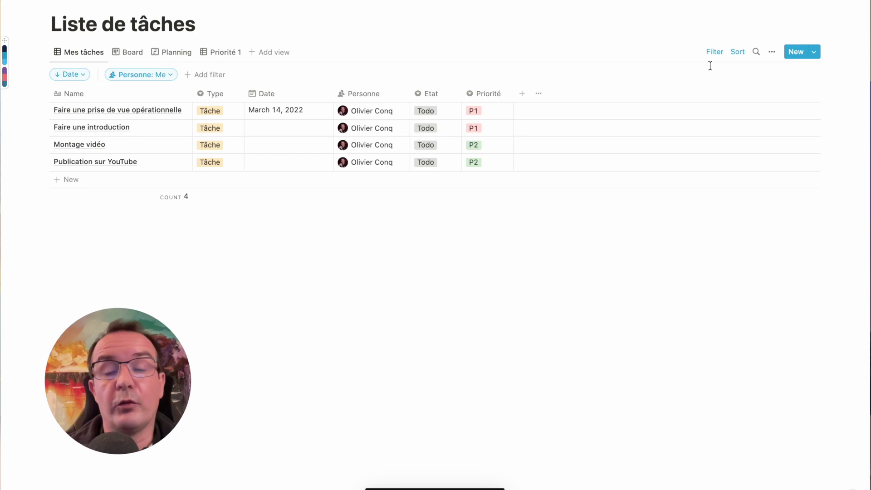